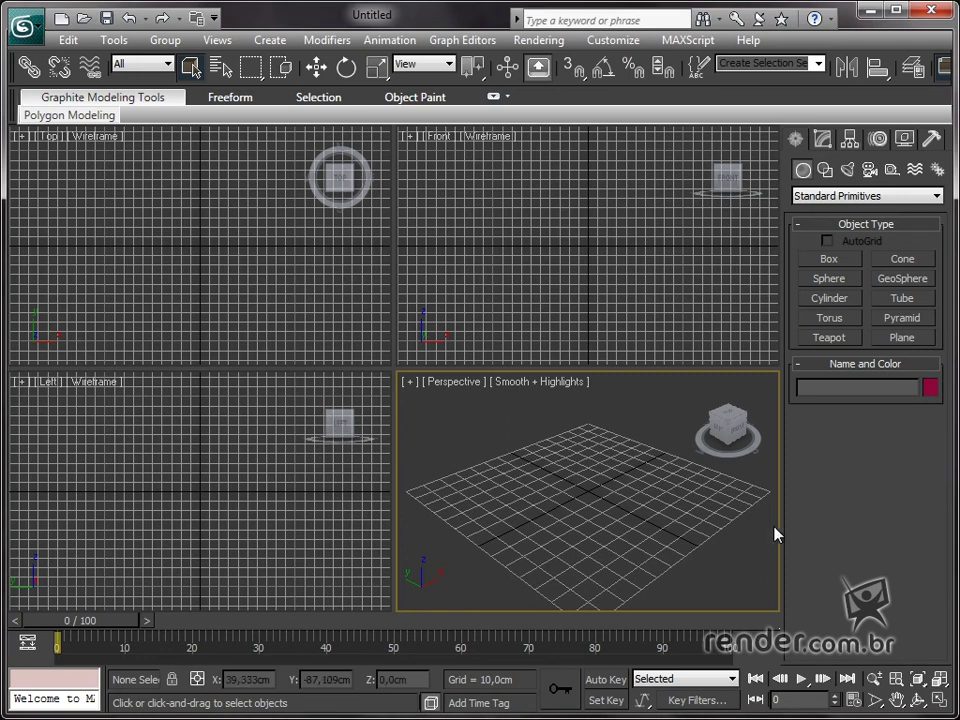
Pan, zoom and orbit around the empty perspective grid.
middle_drag(637, 530, 638, 514)
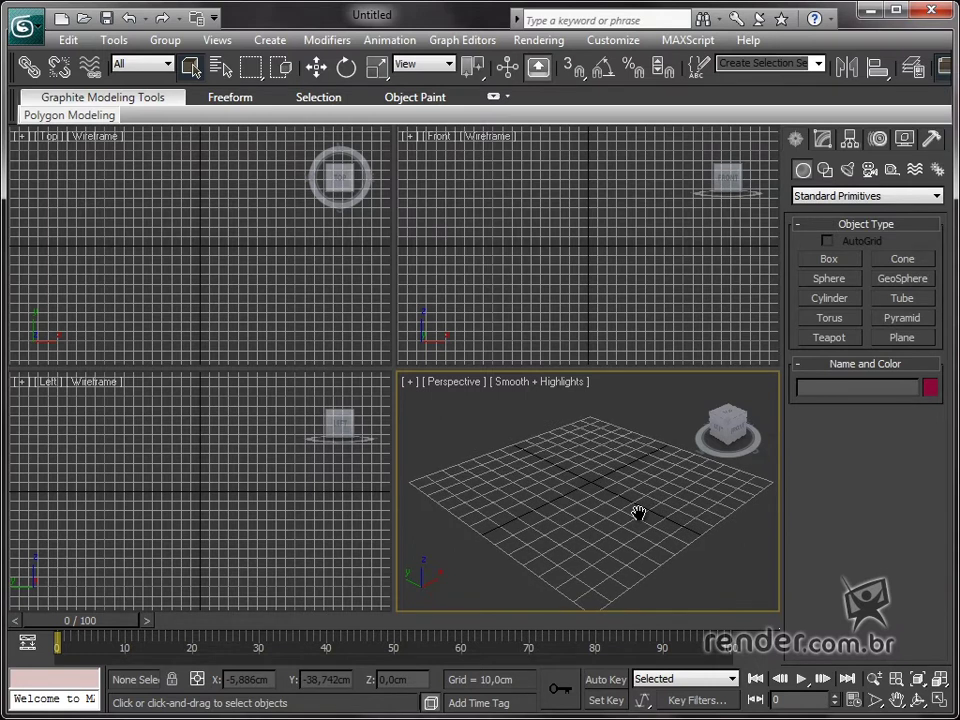
middle_drag(638, 514, 660, 519)
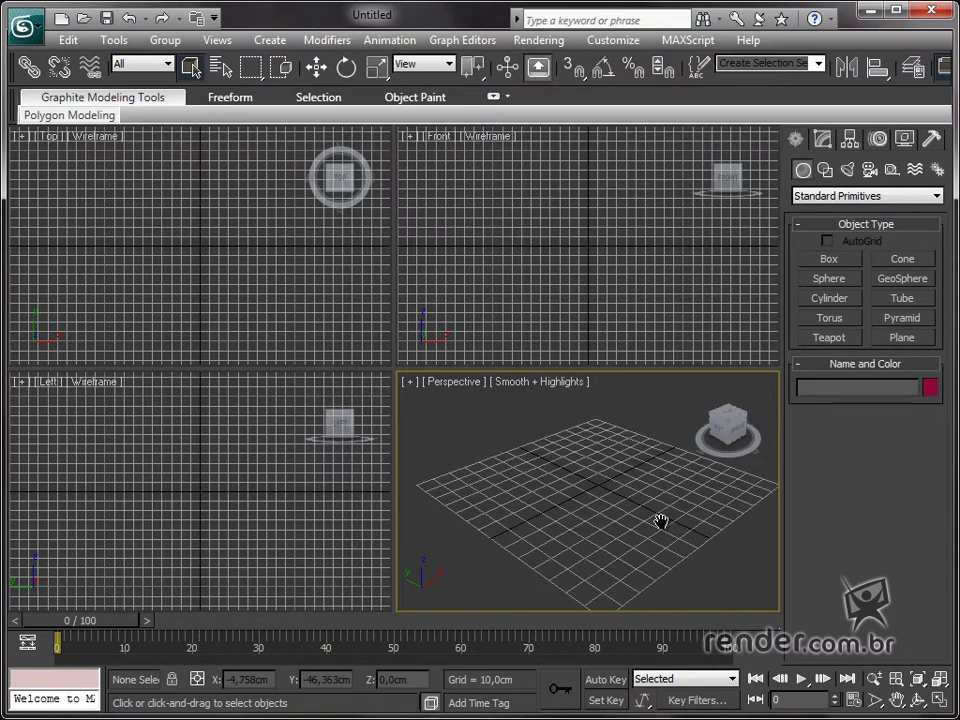
middle_drag(650, 531, 636, 501)
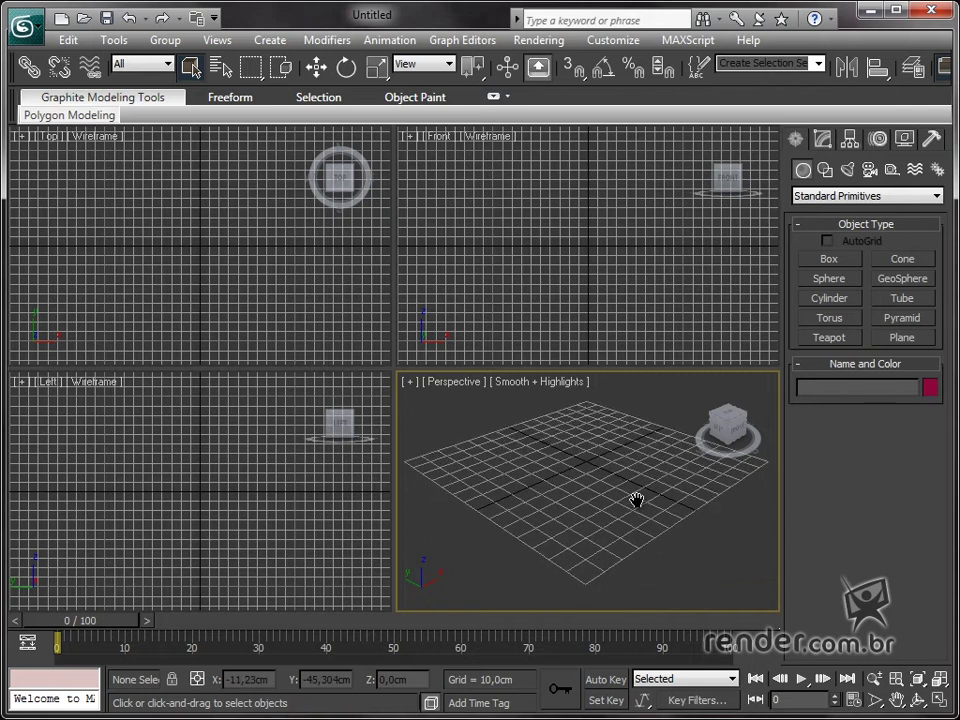
mouse_move(563, 555)
middle_down()
mouse_move(592, 550)
mouse_move(578, 553)
middle_up()
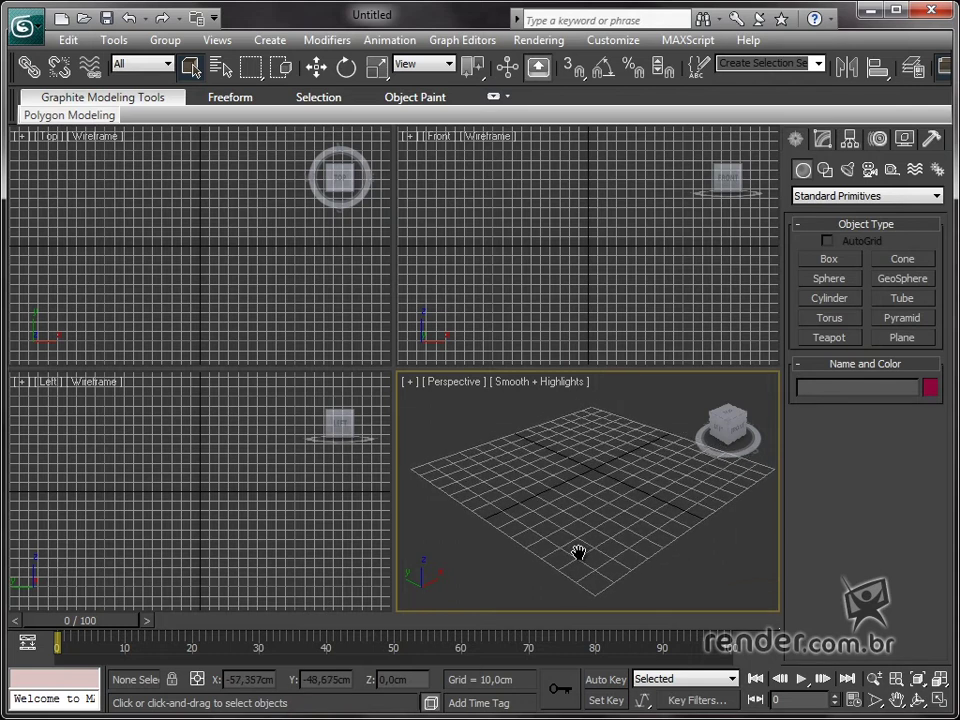
scroll(578, 553, up, 3)
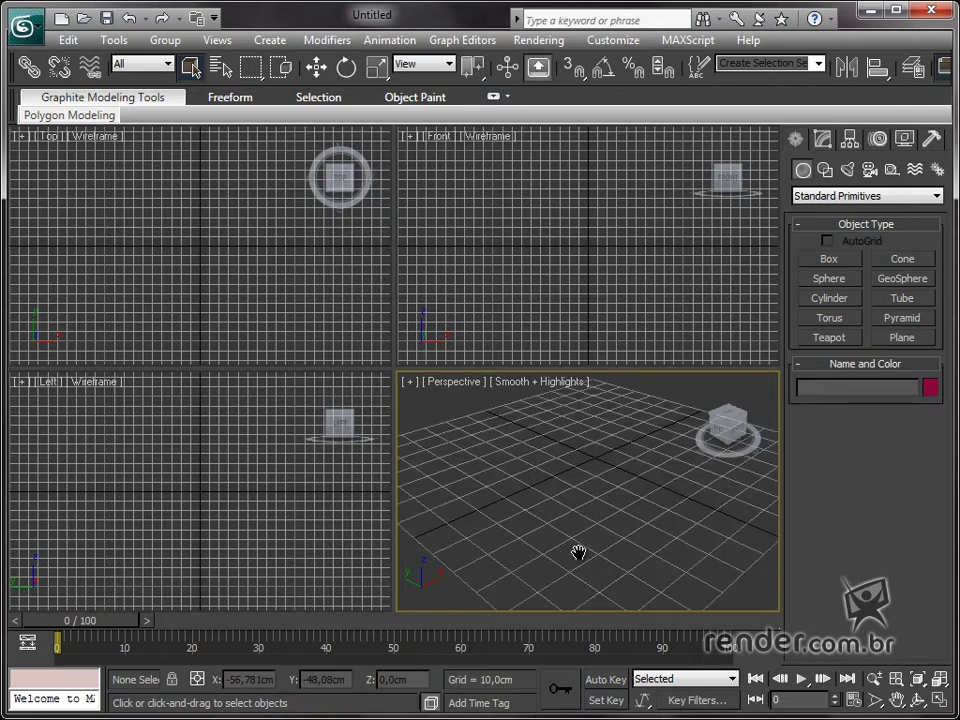
scroll(580, 563, down, 3)
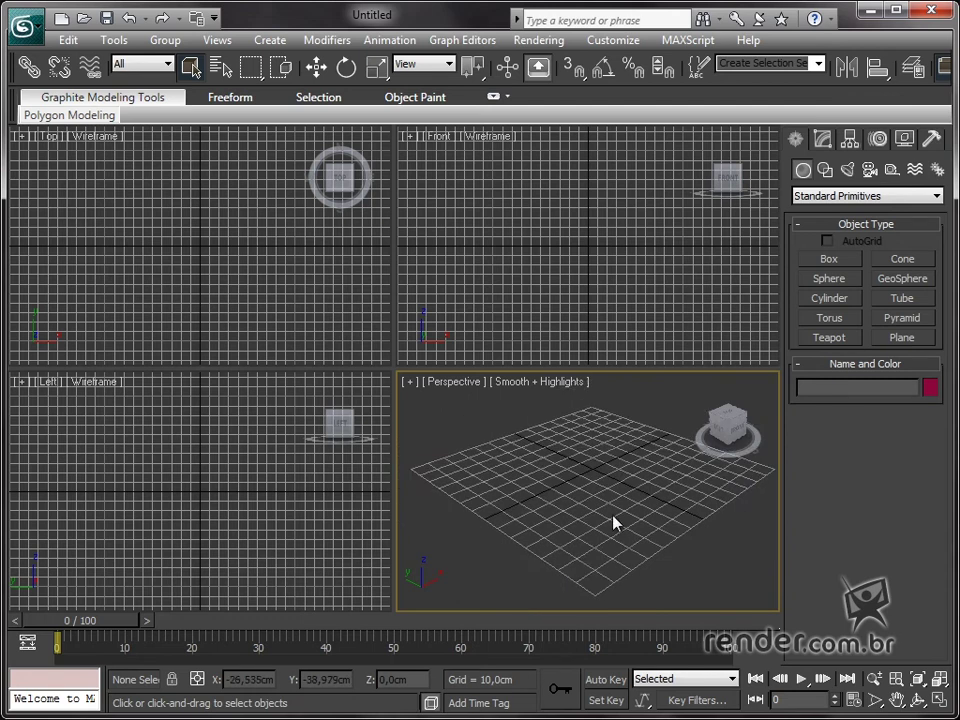
middle_drag(615, 521, 613, 527)
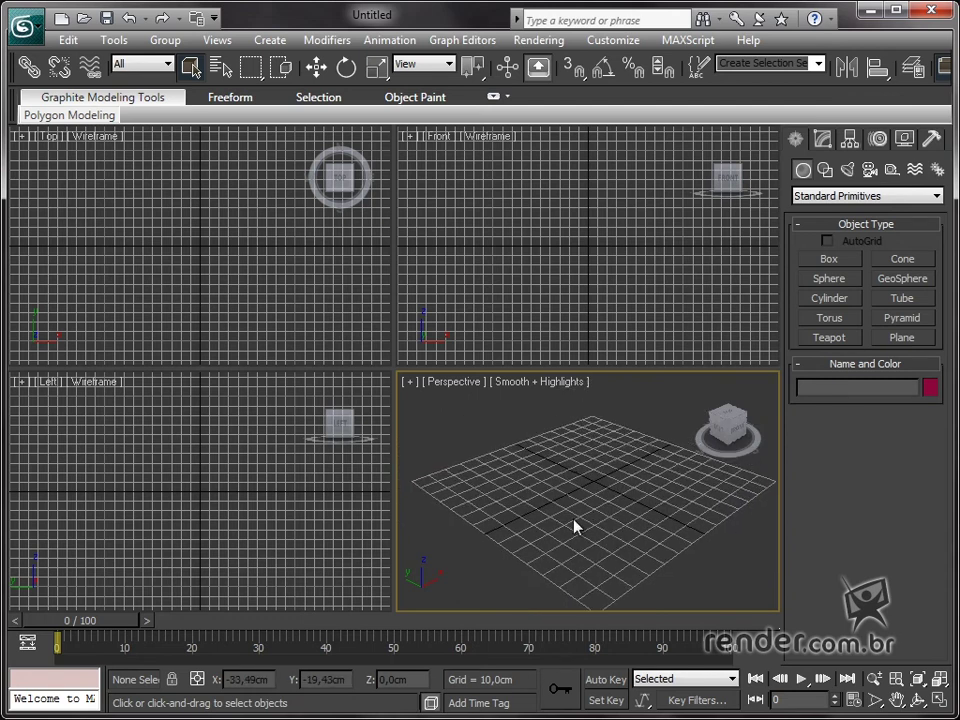
mouse_move(574, 525)
alt+middle_down()
mouse_move(538, 503)
mouse_move(530, 510)
mouse_move(583, 529)
mouse_move(634, 527)
mouse_move(594, 513)
mouse_move(548, 518)
alt+middle_up()
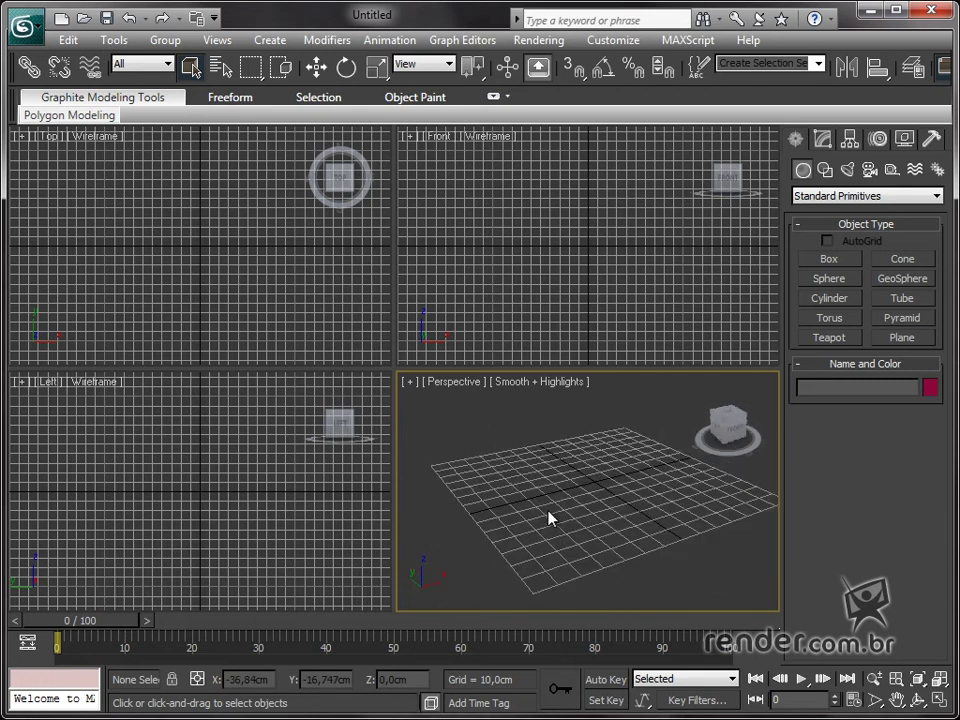
mouse_move(600, 532)
middle_down()
mouse_move(600, 540)
mouse_move(711, 525)
mouse_move(700, 550)
middle_up()
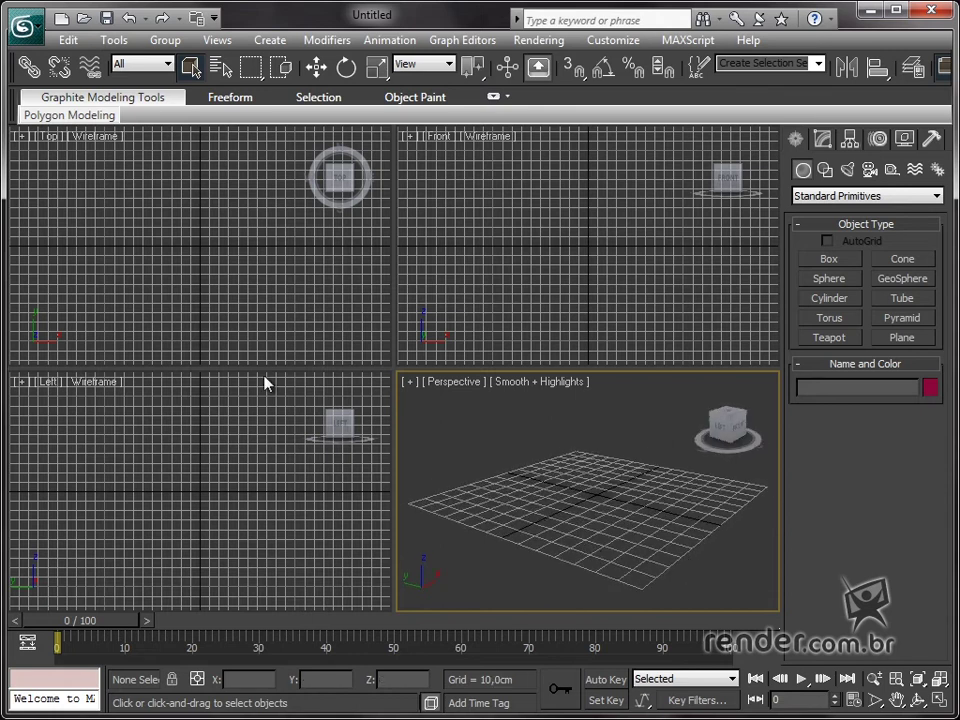
Open Chaleiras.max and maximize the Perspective viewport.
click(24, 26)
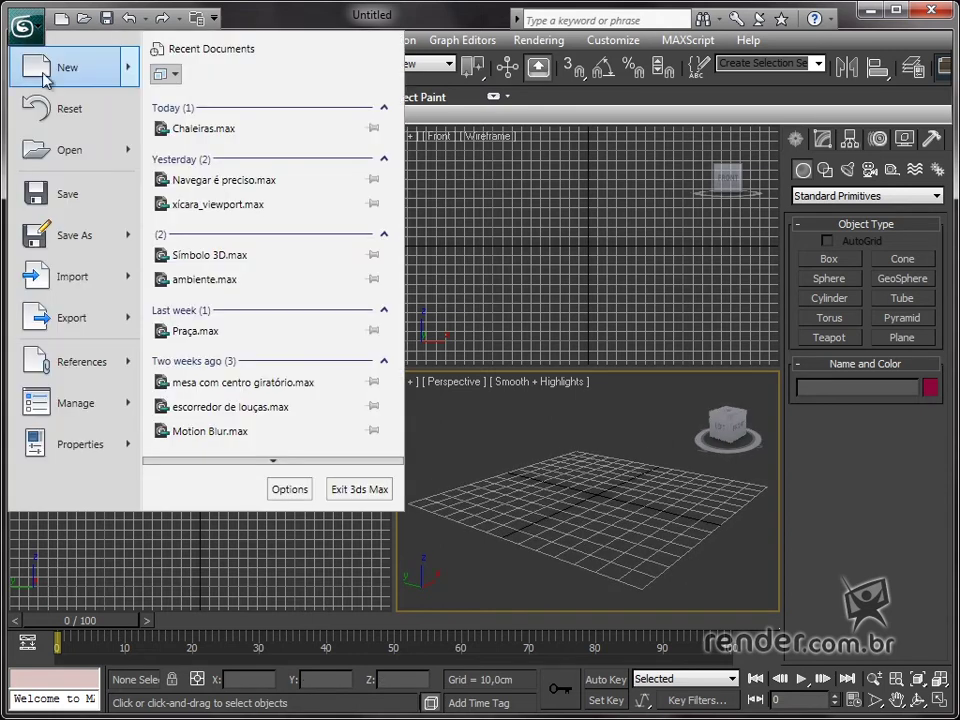
click(64, 150)
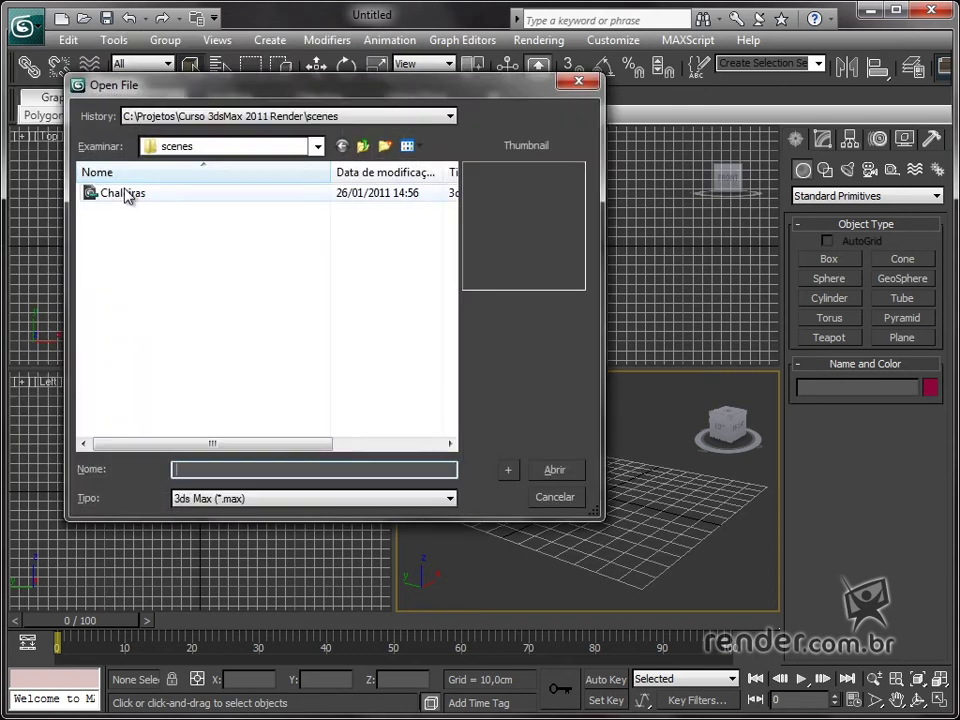
click(125, 194)
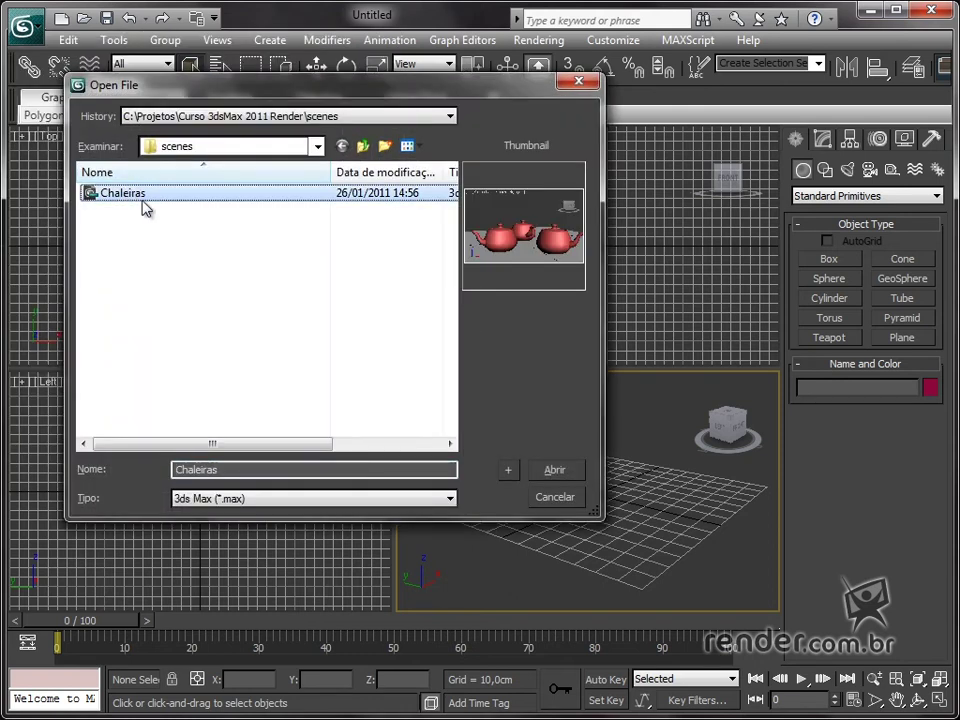
click(553, 470)
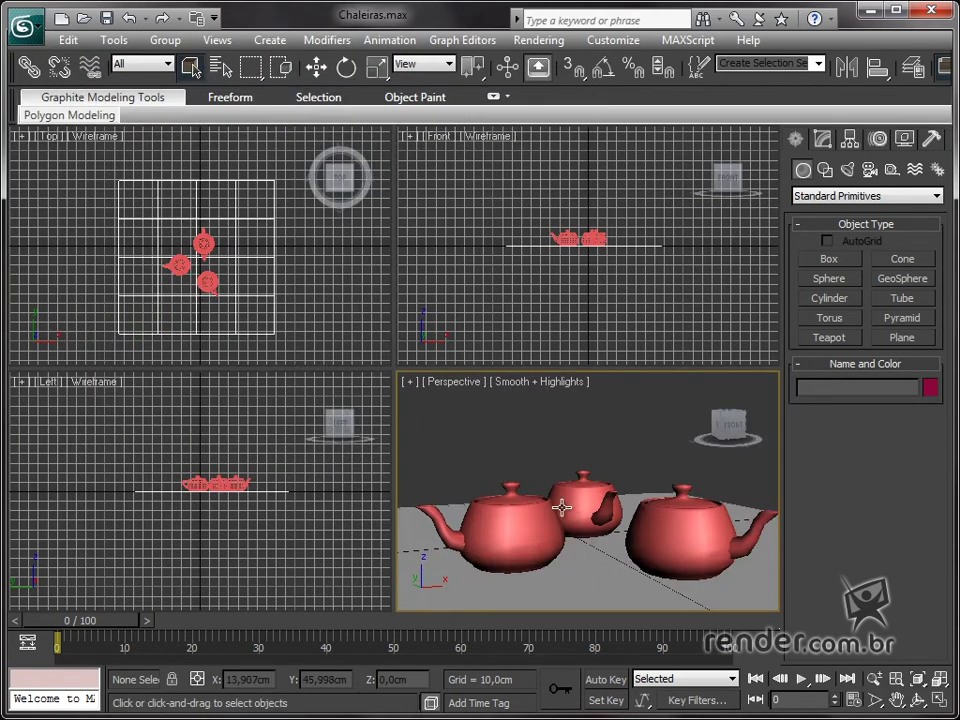
key(alt+w)
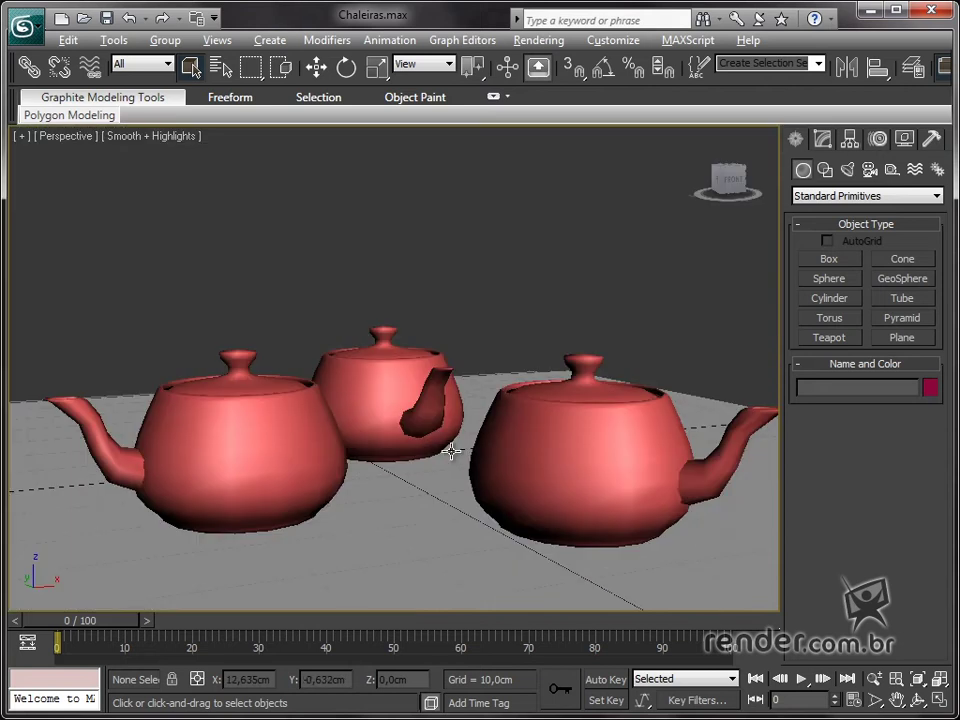
With the view nudged over the teapots, activate Select and Move mode.
mouse_move(450, 450)
middle_down()
mouse_move(490, 437)
mouse_move(477, 440)
middle_up()
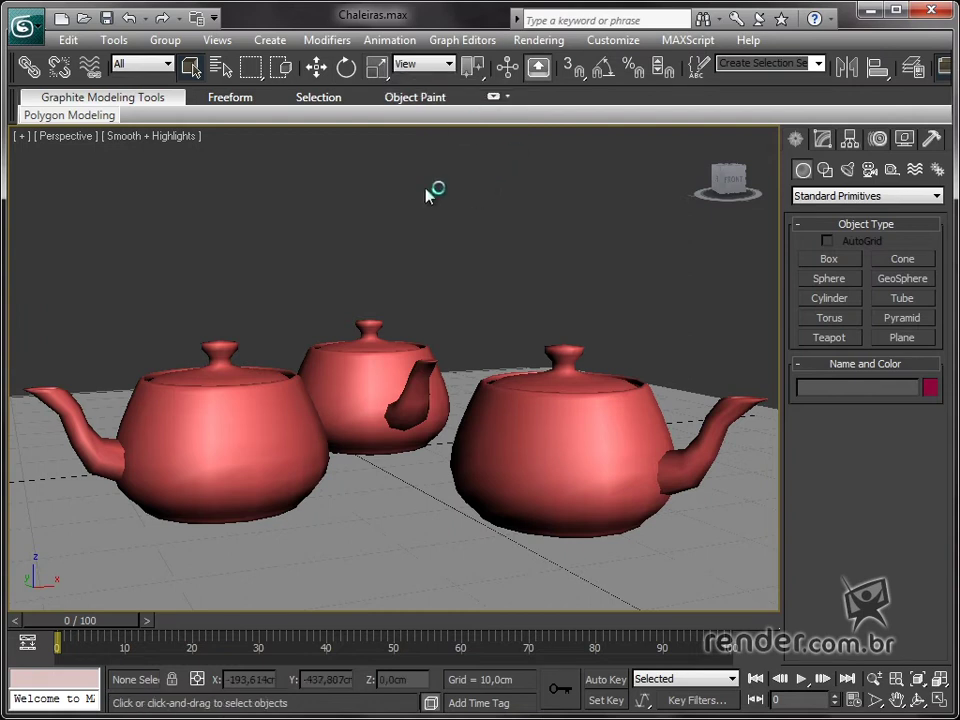
click(320, 67)
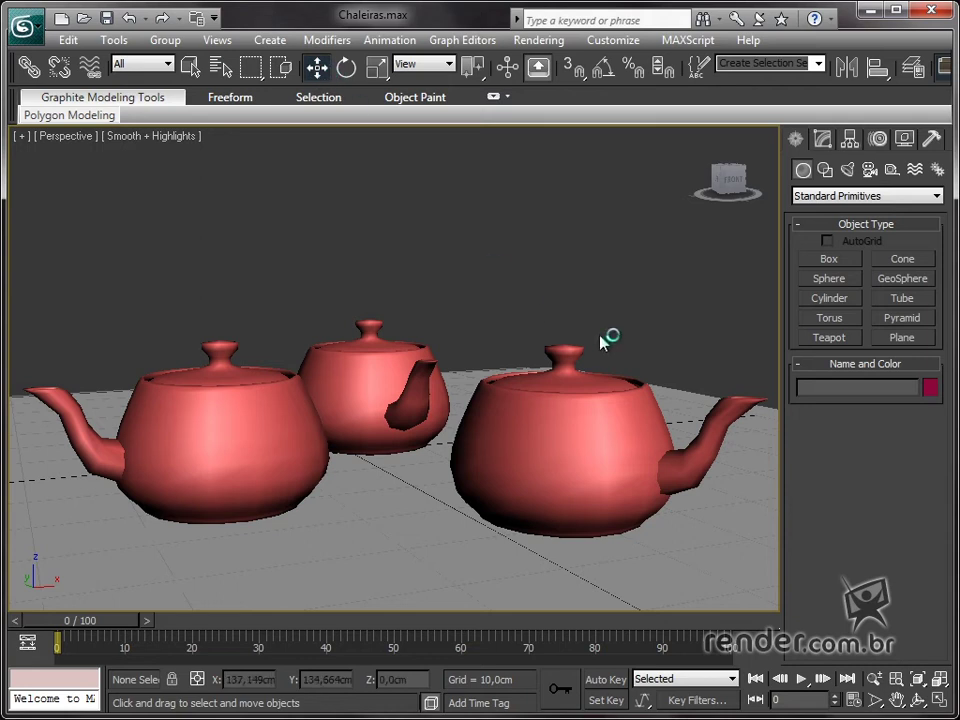
Move Chaleira2 slightly to X 8,316 cm, Y -37,325 cm, then orbit to view it.
click(544, 403)
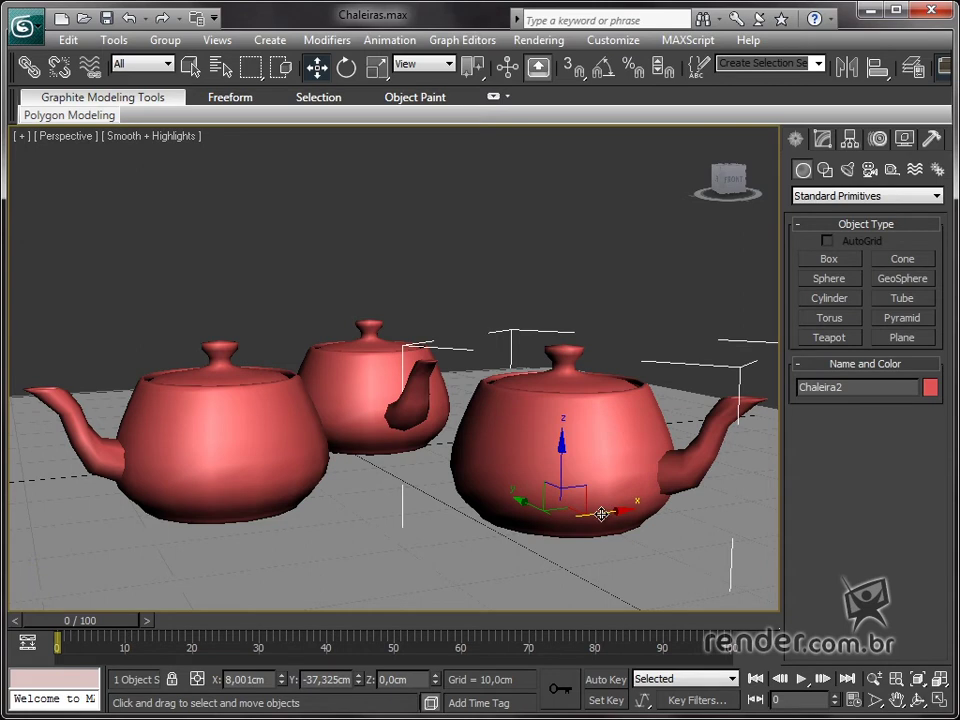
drag(598, 513, 589, 456)
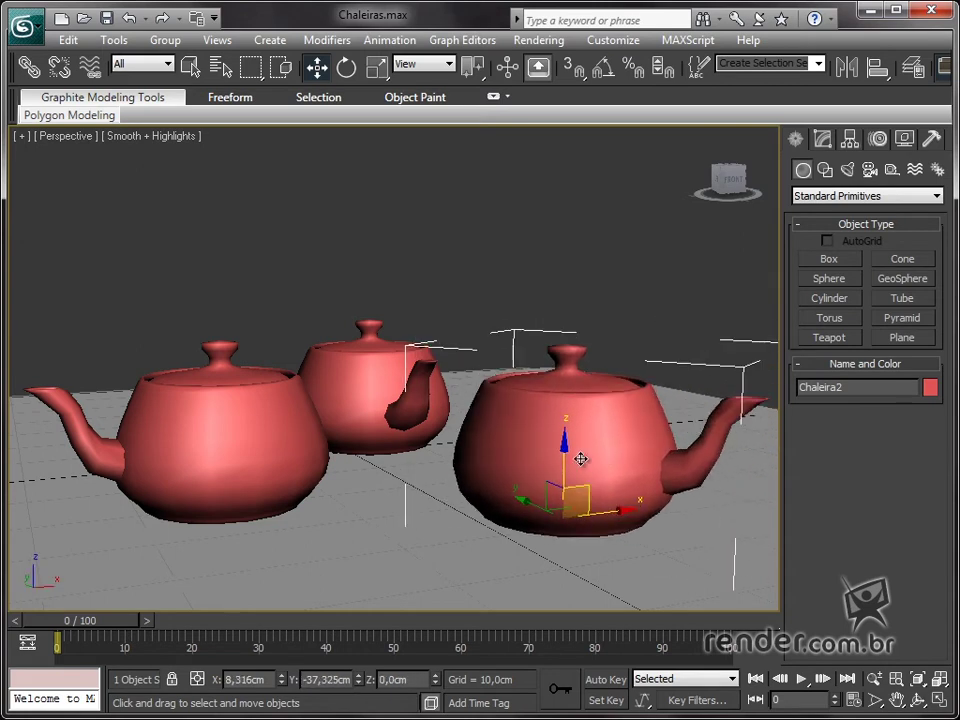
drag(589, 456, 562, 512)
alt+middle_drag(562, 512, 422, 470)
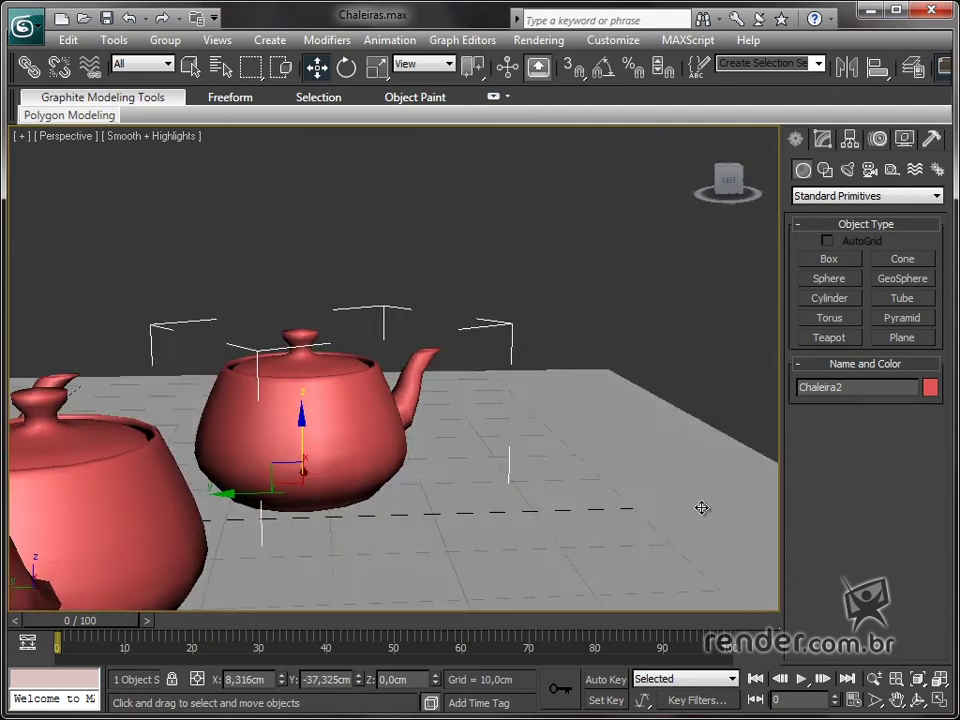
mouse_move(310, 471)
alt+middle_down()
mouse_move(351, 484)
mouse_move(161, 454)
mouse_move(279, 443)
mouse_move(373, 476)
alt+middle_up()
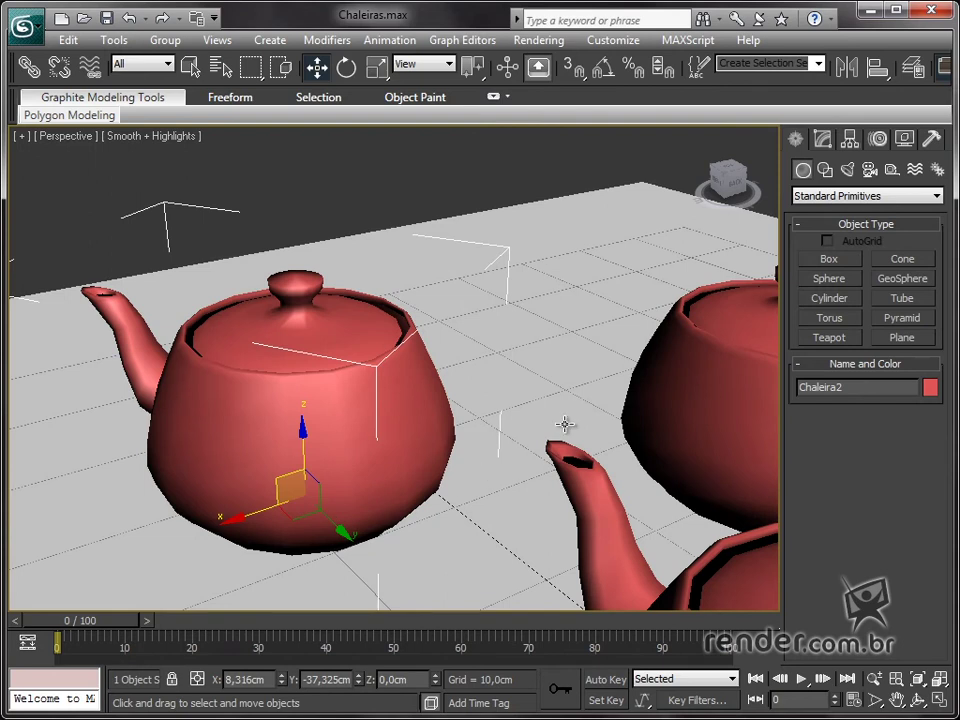
Rotate Chaleira2 about Z to 124,811° so its spout faces right.
click(346, 67)
mouse_move(291, 521)
mouse_down()
mouse_move(311, 537)
mouse_move(420, 497)
mouse_move(306, 514)
mouse_move(208, 508)
mouse_move(343, 499)
mouse_move(310, 399)
mouse_move(343, 523)
mouse_up()
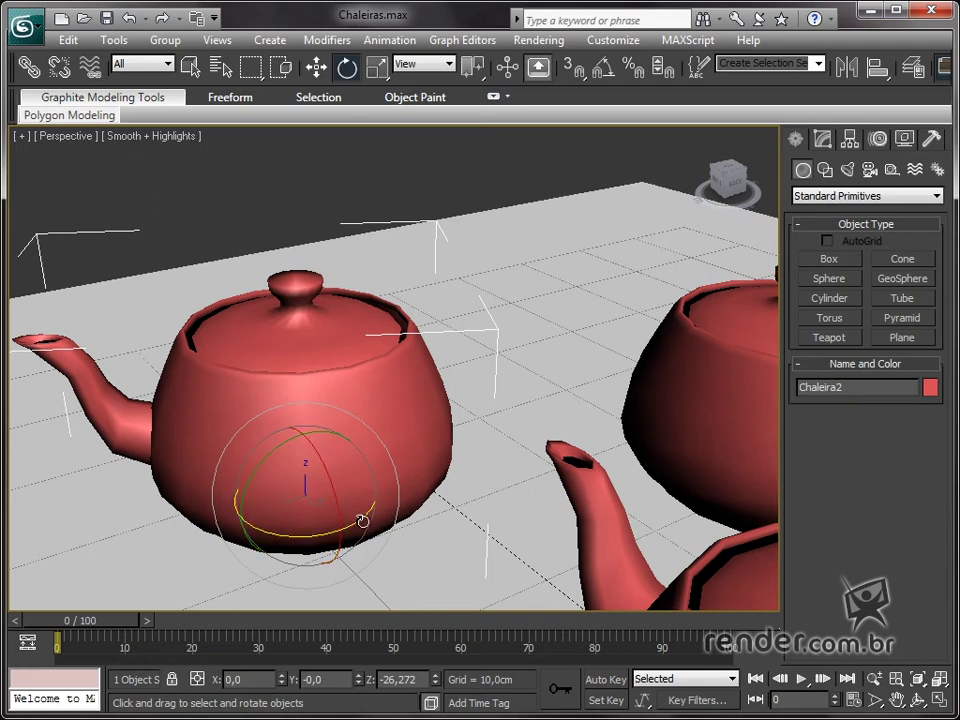
mouse_move(360, 521)
mouse_down()
mouse_move(207, 545)
mouse_move(682, 463)
mouse_move(438, 524)
mouse_up()
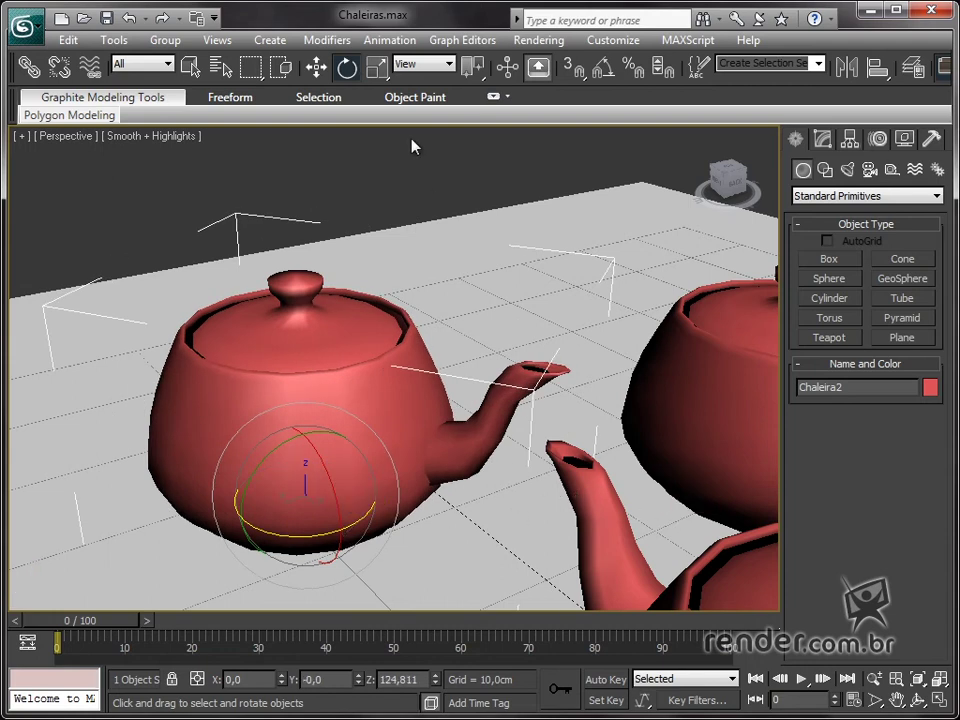
click(377, 67)
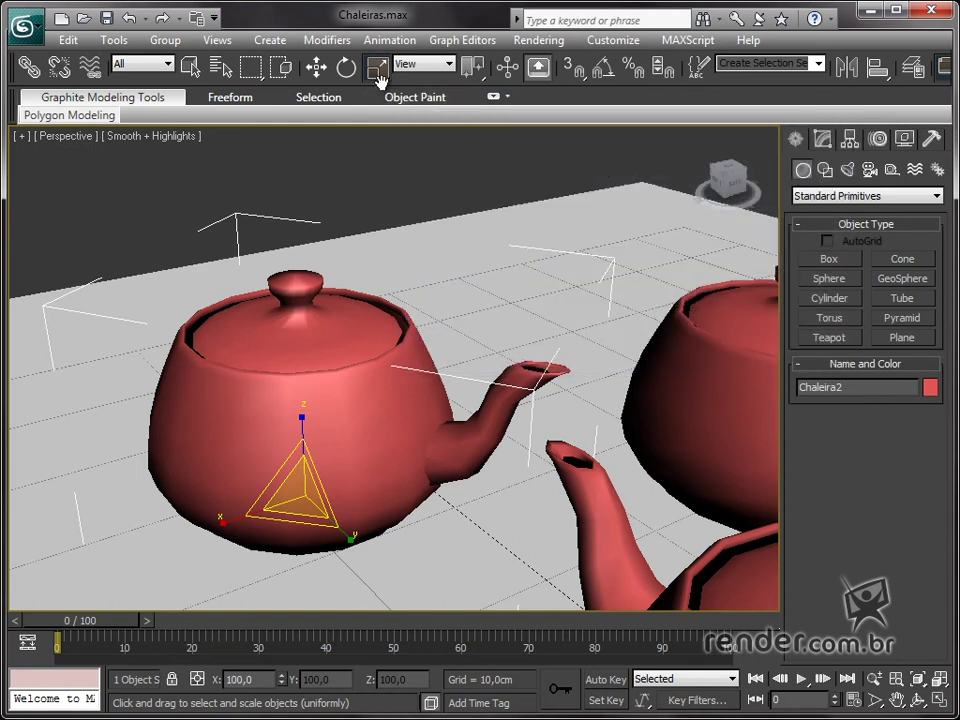
Try non-uniform scaling on Chaleira2 (taller, 120 in Y/Z, 77 in X/Y), undoing each.
click(381, 75)
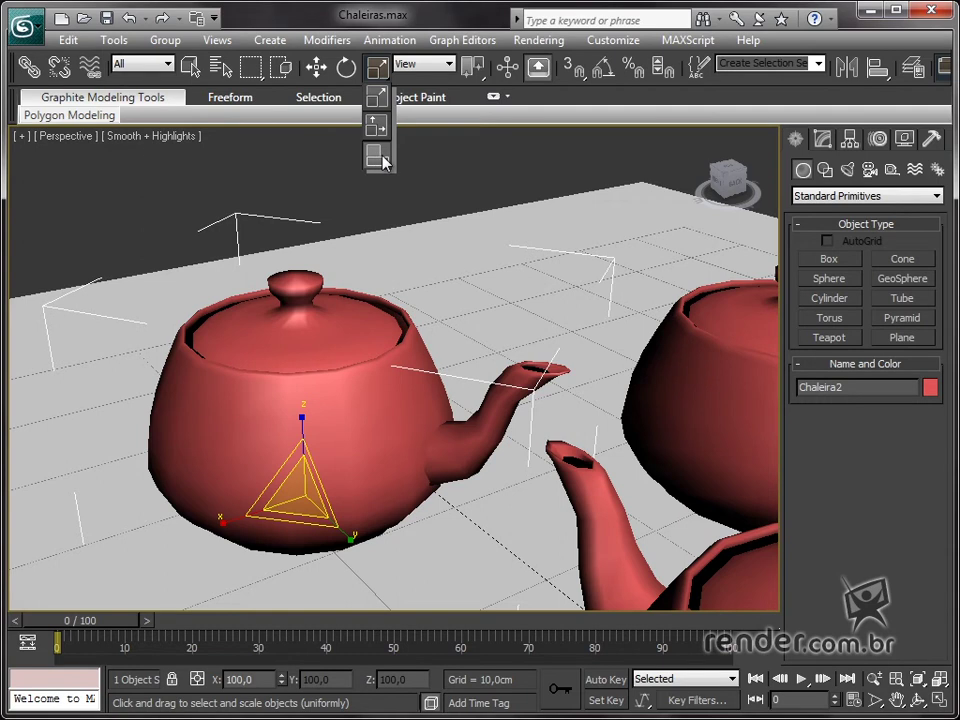
click(378, 97)
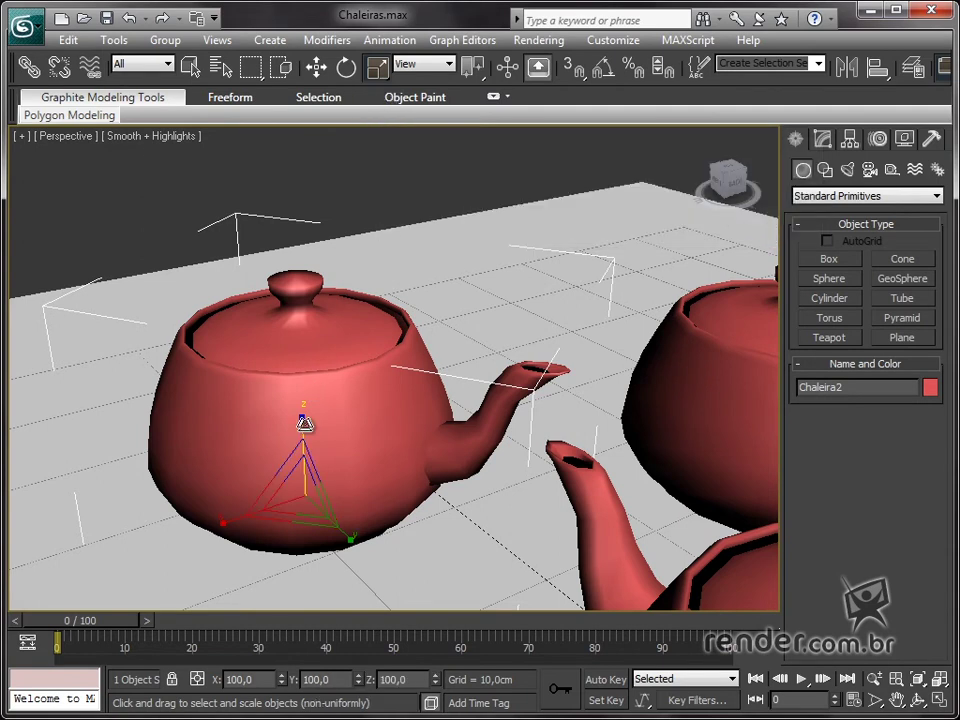
drag(304, 424, 310, 415)
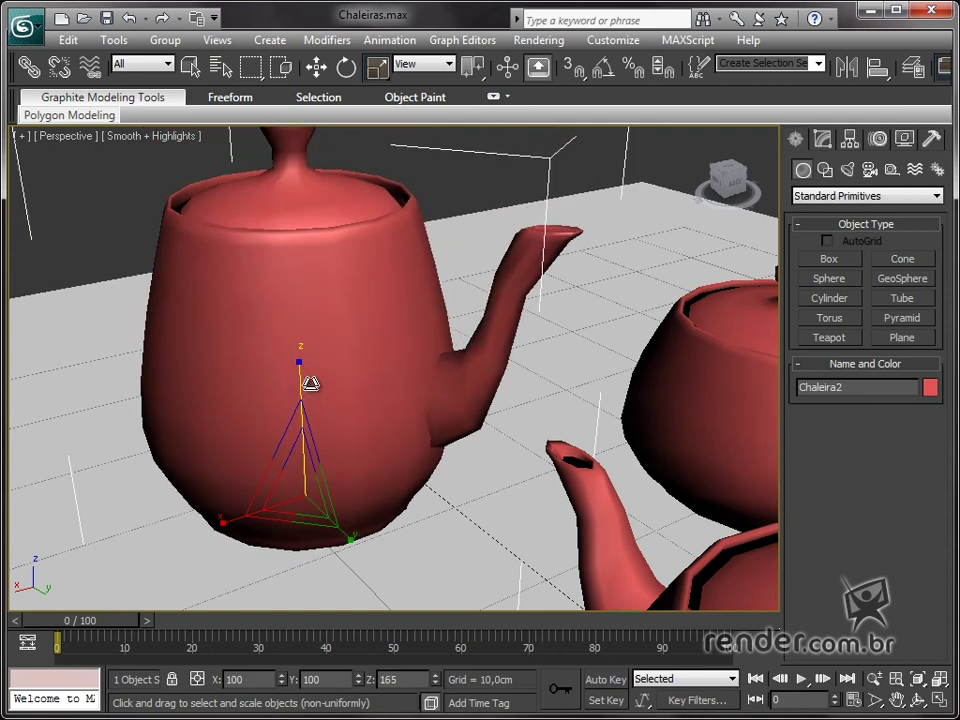
key(ctrl+z)
drag(310, 477, 316, 465)
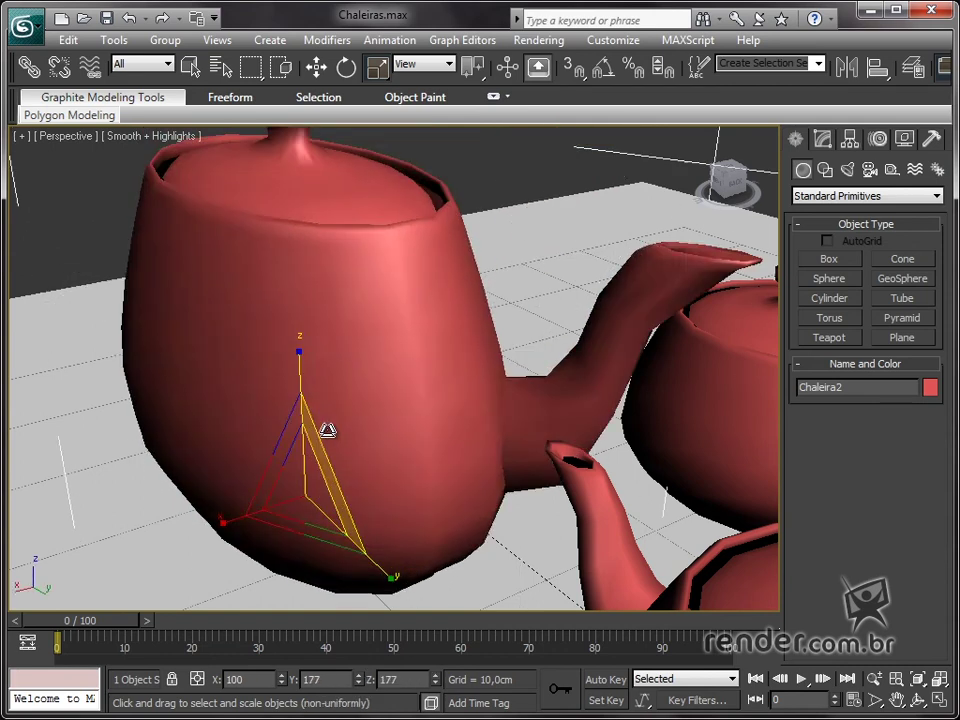
key(ctrl+z)
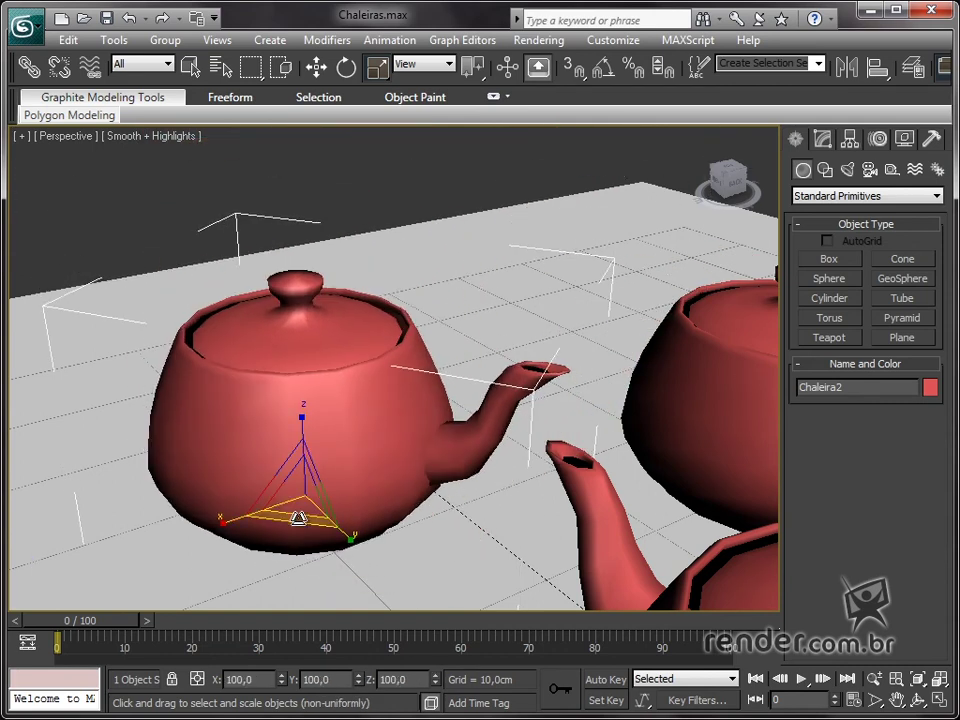
mouse_move(298, 518)
mouse_down()
mouse_move(289, 520)
mouse_move(299, 502)
mouse_up()
key(ctrl+z)
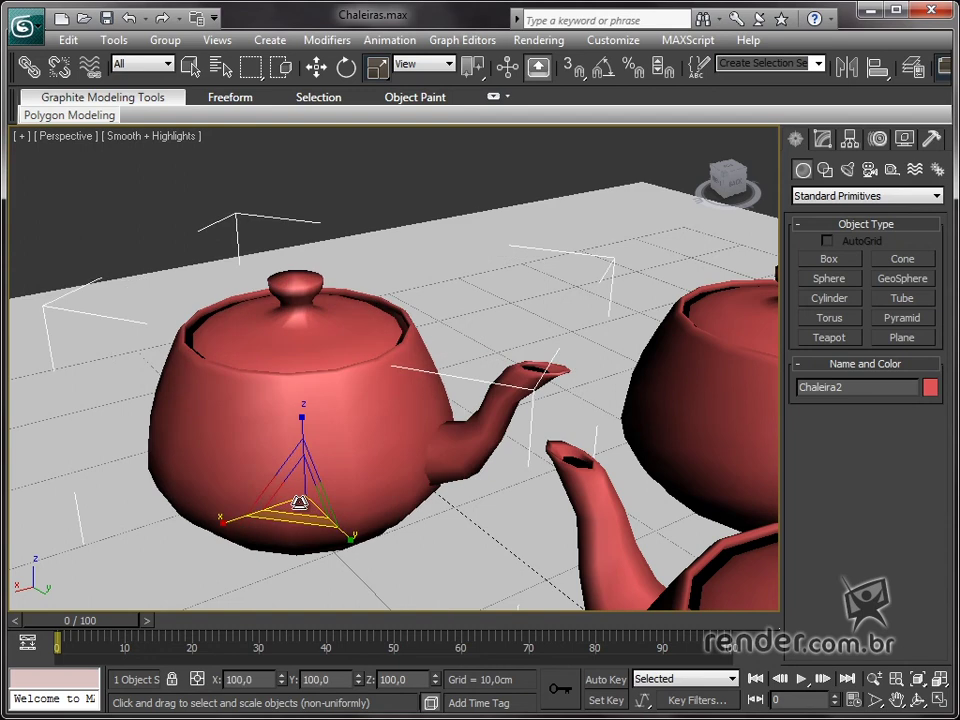
Try single-axis flattening and a squash stretch, cancelling to keep 100% proportions.
drag(378, 80, 377, 122)
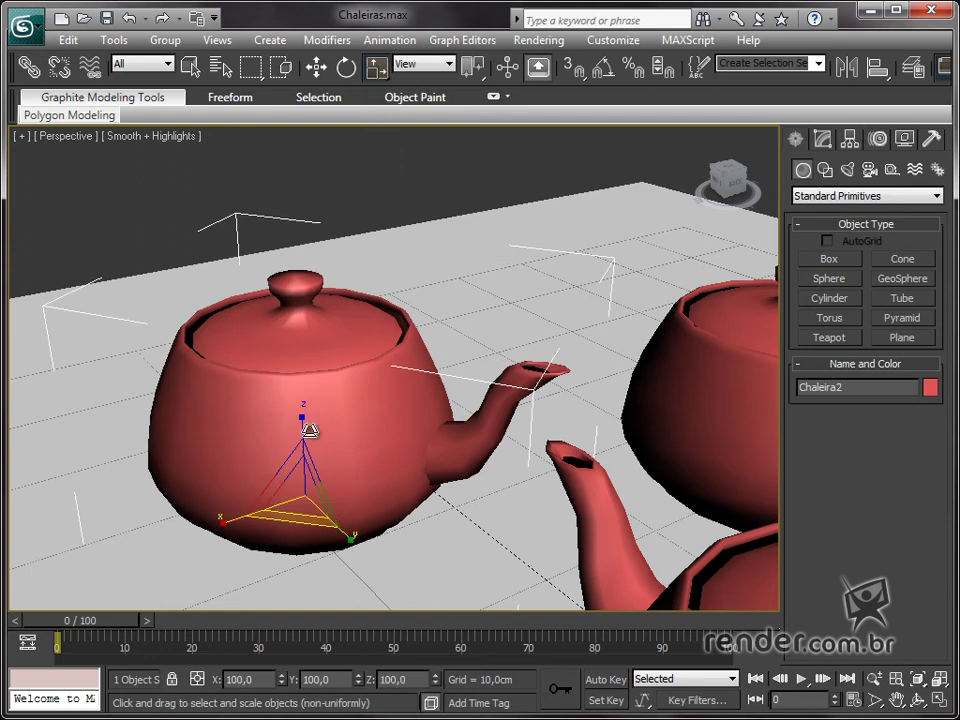
mouse_move(304, 424)
mouse_down()
mouse_move(321, 388)
mouse_move(326, 433)
mouse_move(313, 467)
mouse_up()
key(ctrl+z)
key(ctrl+z)
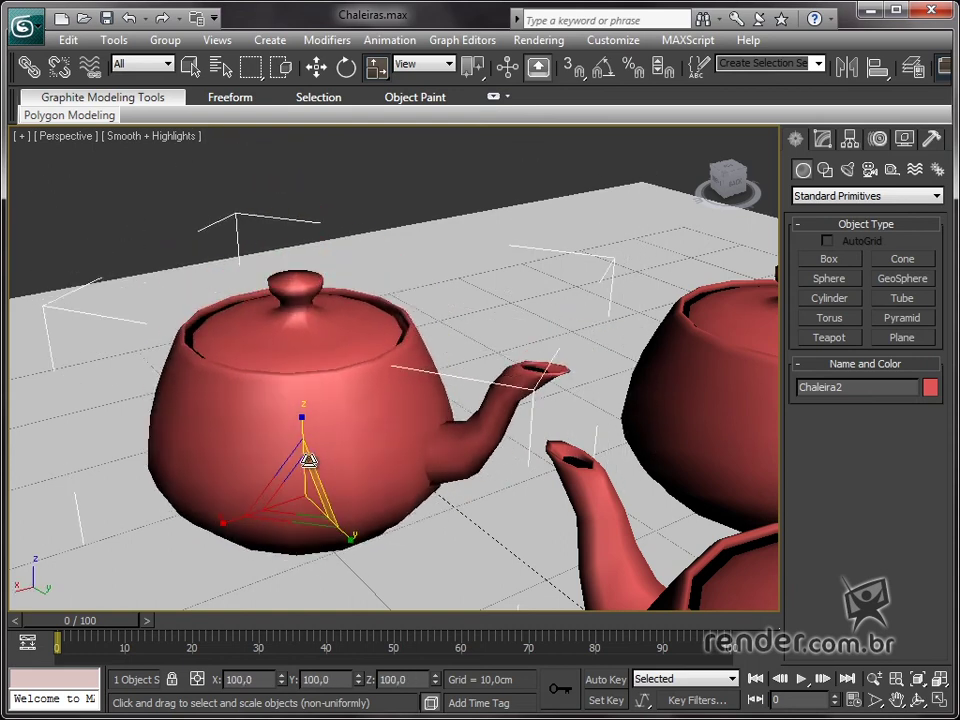
drag(381, 80, 376, 157)
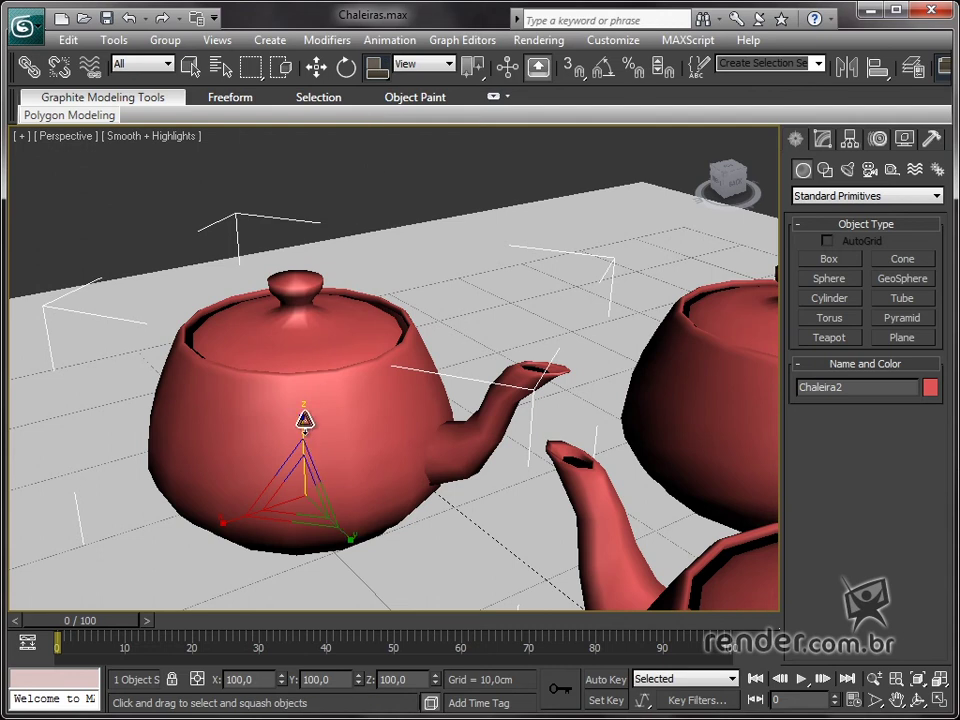
mouse_move(305, 420)
mouse_down()
mouse_move(305, 345)
mouse_move(317, 477)
mouse_move(315, 366)
mouse_move(285, 388)
mouse_move(297, 448)
mouse_move(282, 410)
mouse_up()
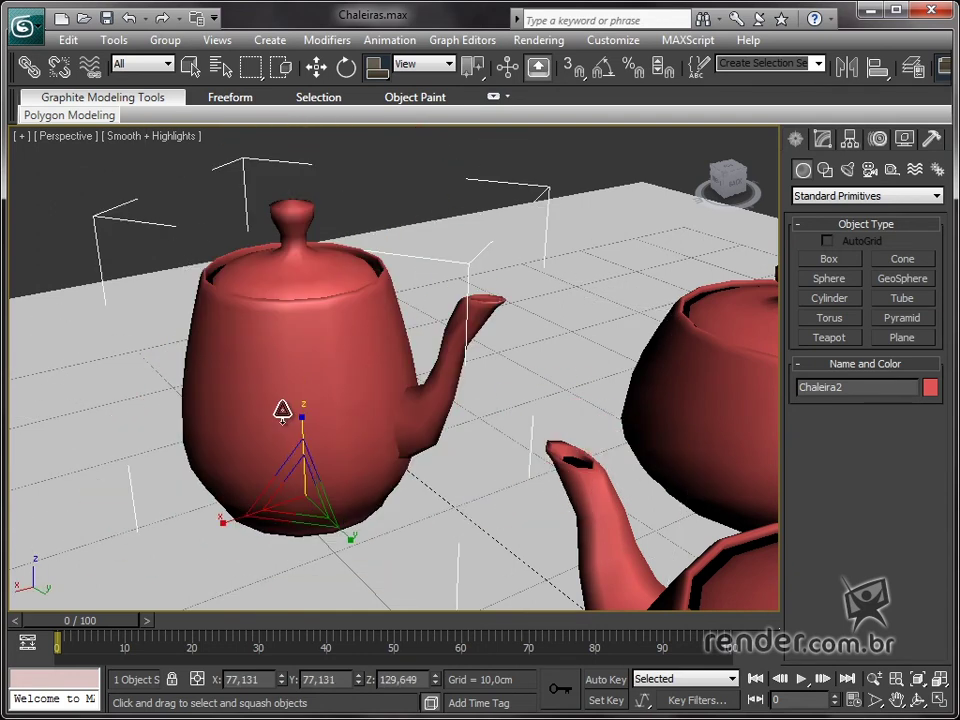
right_click(283, 410)
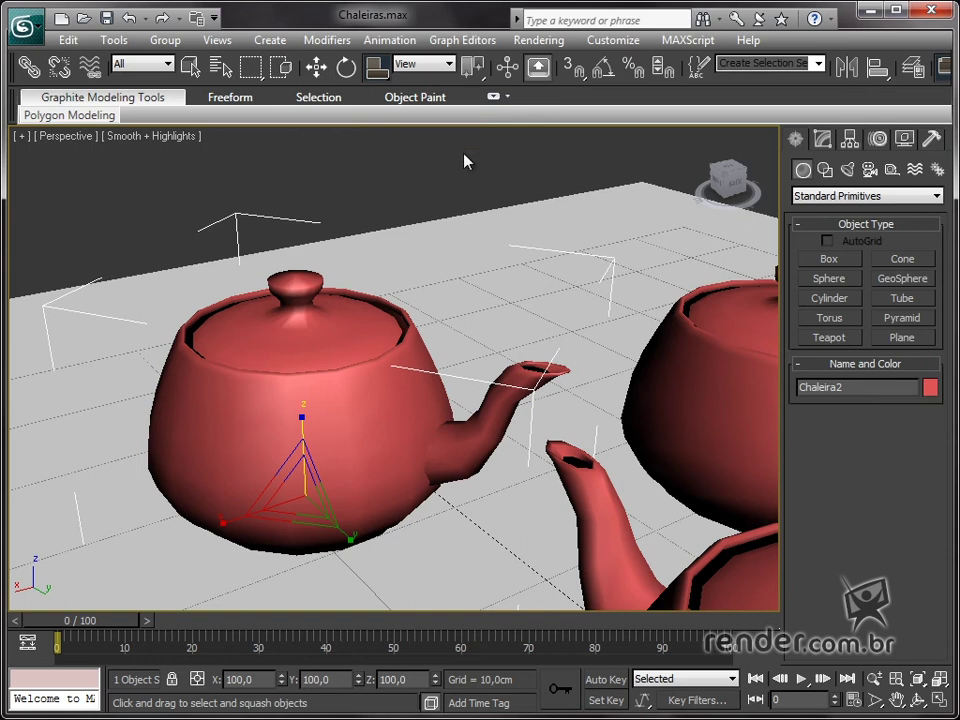
Select the front teapot Chaleira3 and lift it slightly along Z.
scroll(317, 306, down, 5)
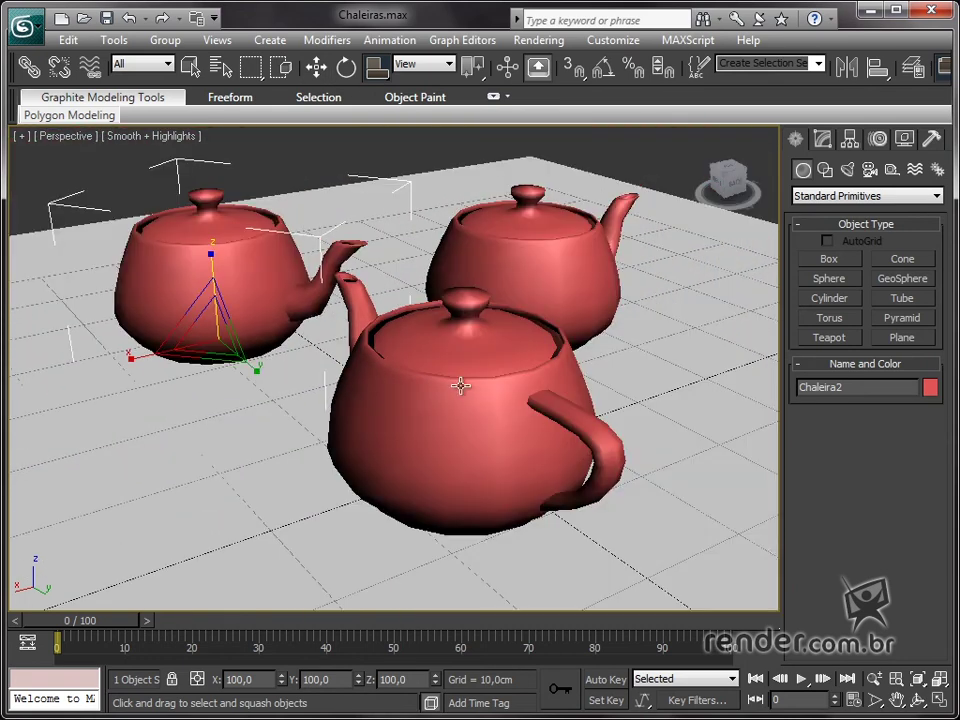
alt+middle_drag(521, 399, 514, 392)
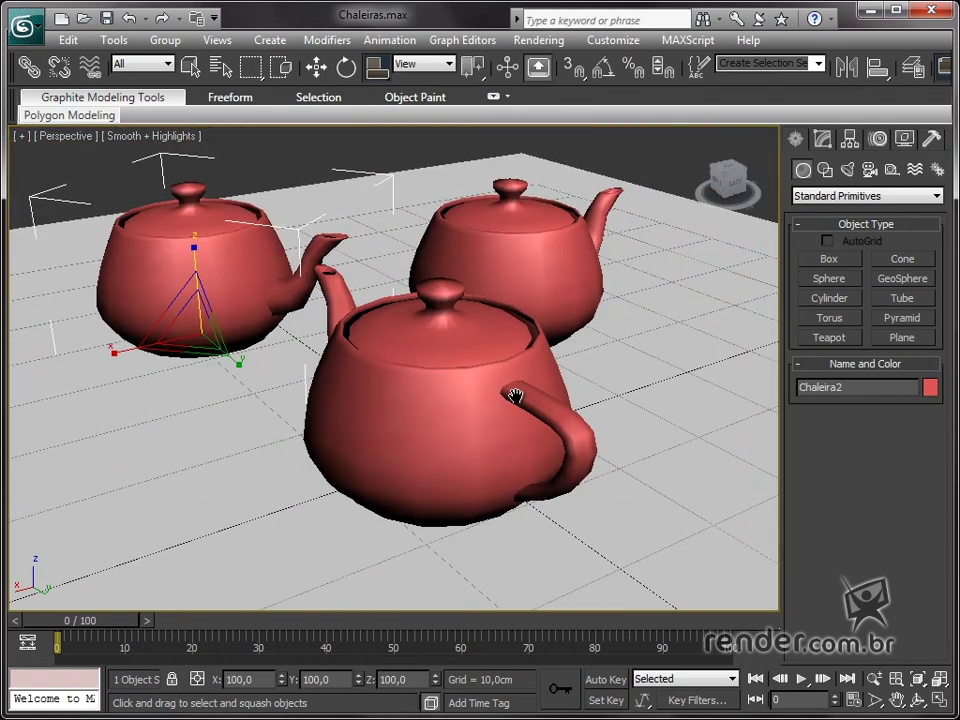
click(450, 395)
mouse_move(450, 395)
alt+middle_down()
mouse_move(453, 441)
mouse_move(561, 400)
mouse_move(499, 398)
mouse_move(455, 413)
alt+middle_up()
scroll(455, 413, up, 5)
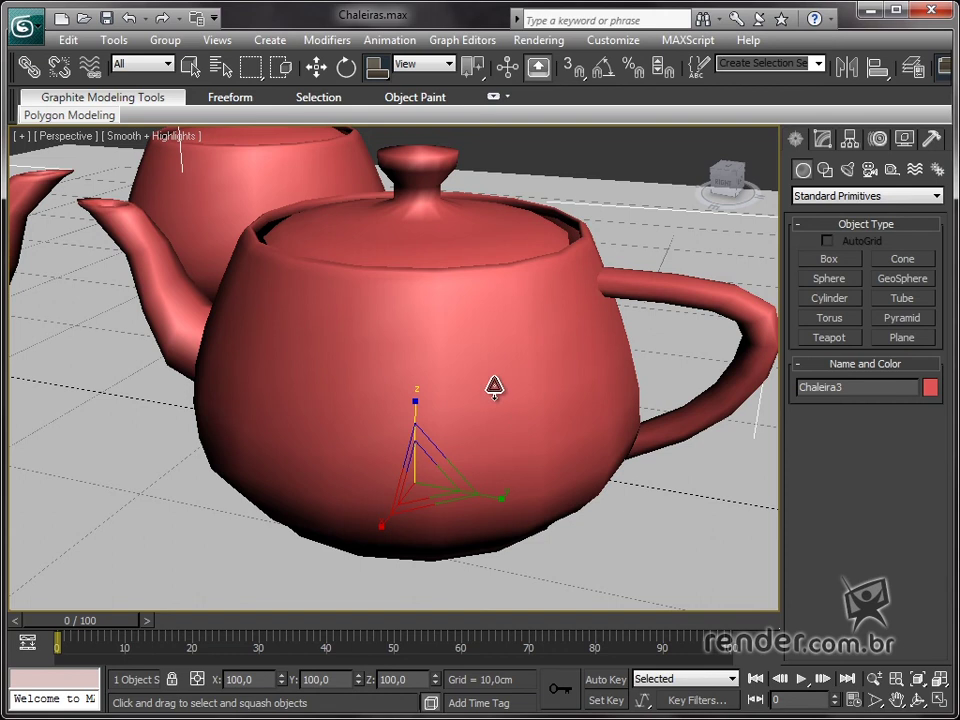
key(w)
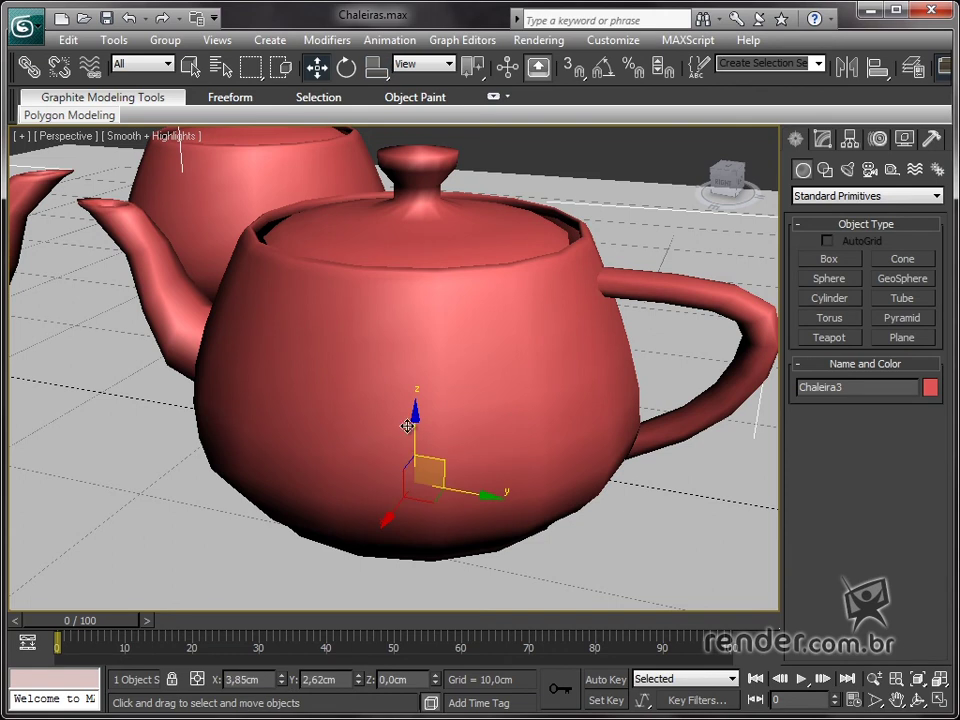
drag(407, 426, 436, 427)
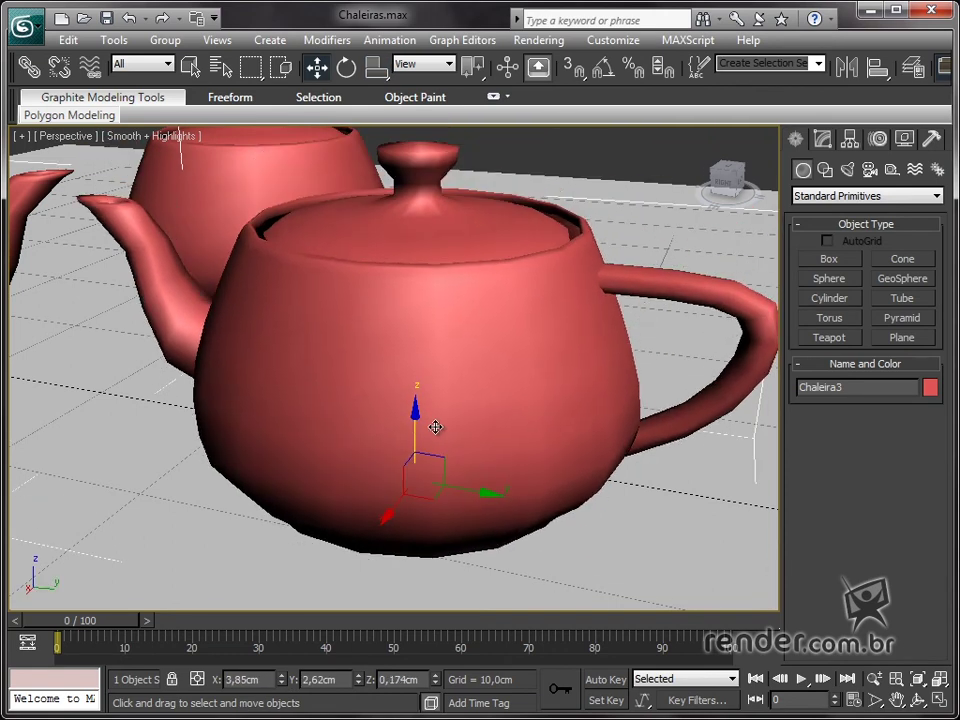
Rotate Chaleira3 about its vertical axis and squash it to 82/82/86 percent.
key(e)
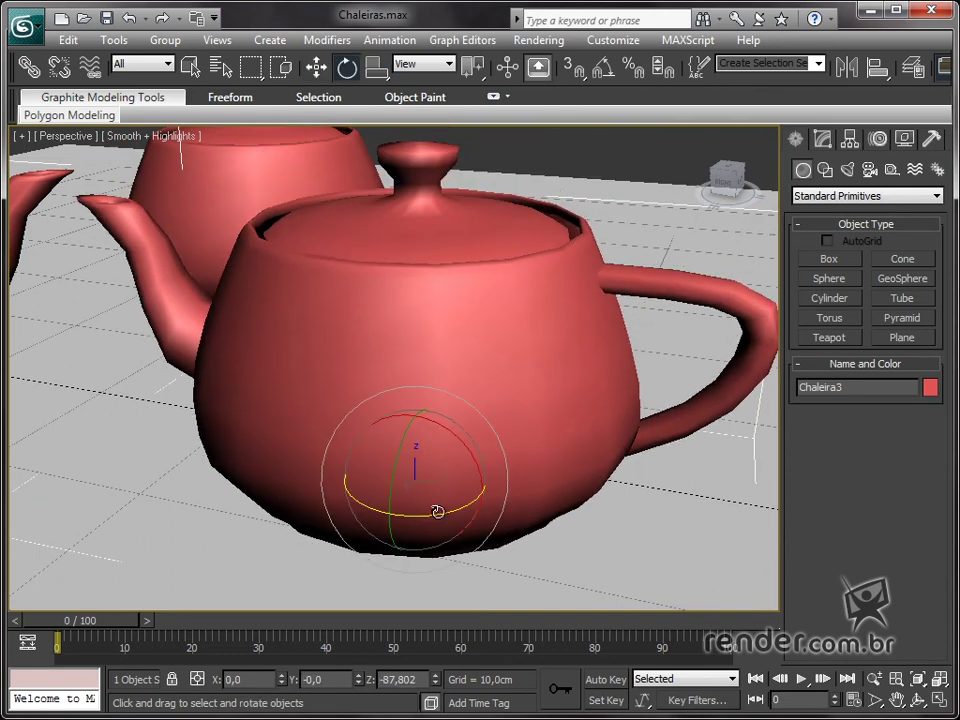
drag(437, 511, 482, 484)
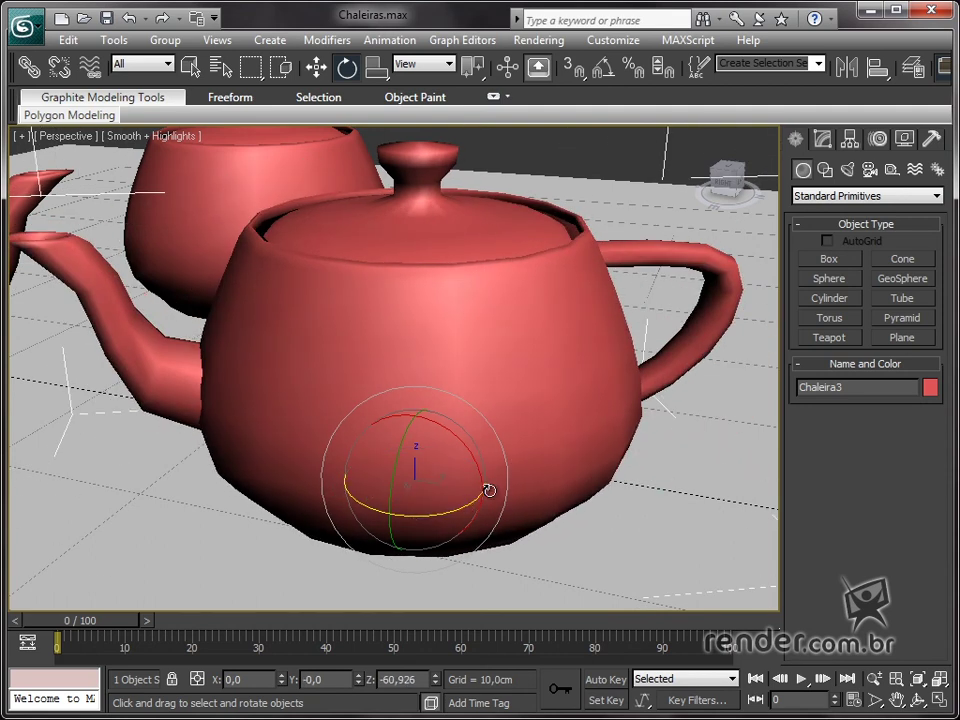
key(r)
mouse_move(445, 456)
mouse_down()
mouse_move(467, 413)
mouse_move(440, 465)
mouse_move(428, 460)
mouse_move(436, 508)
mouse_move(411, 482)
mouse_move(429, 493)
mouse_move(404, 485)
mouse_up()
Undo Chaleira3's squash, orbit to another side, and select Chaleira1 in Move mode.
key(ctrl+z)
key(ctrl+z)
key(ctrl+z)
click(630, 383)
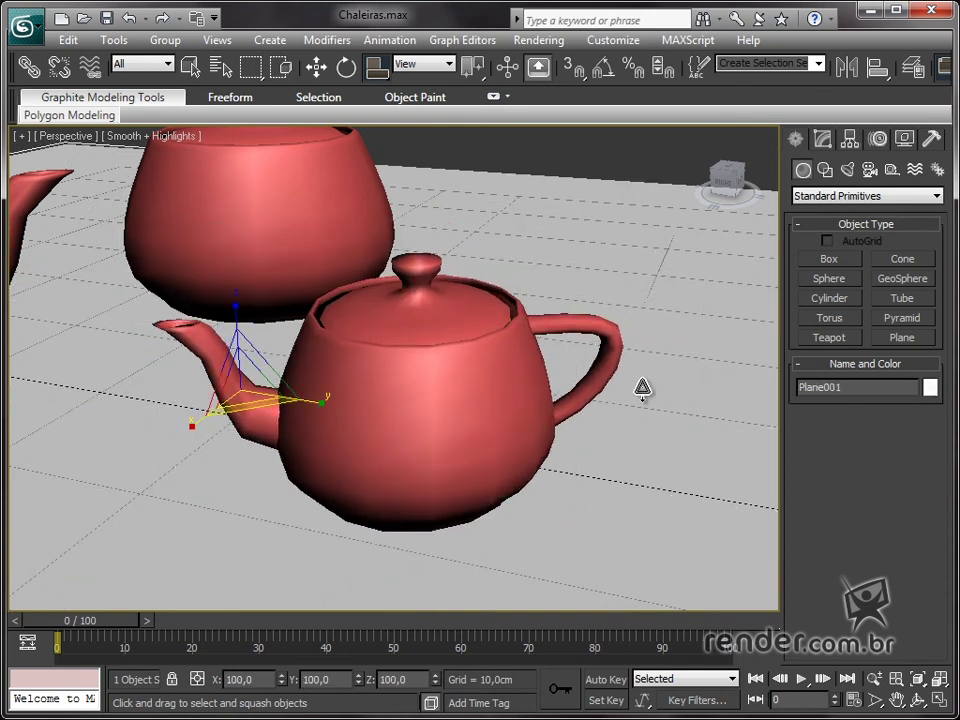
mouse_move(591, 409)
alt+middle_down()
mouse_move(413, 422)
mouse_move(538, 302)
mouse_move(446, 495)
alt+middle_up()
click(320, 69)
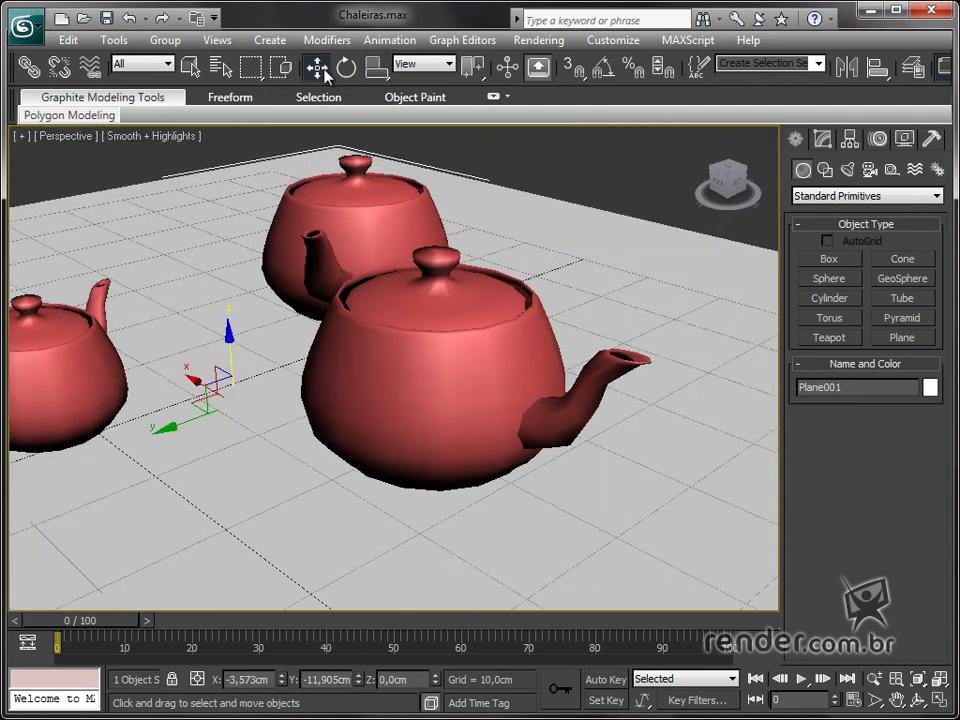
click(415, 367)
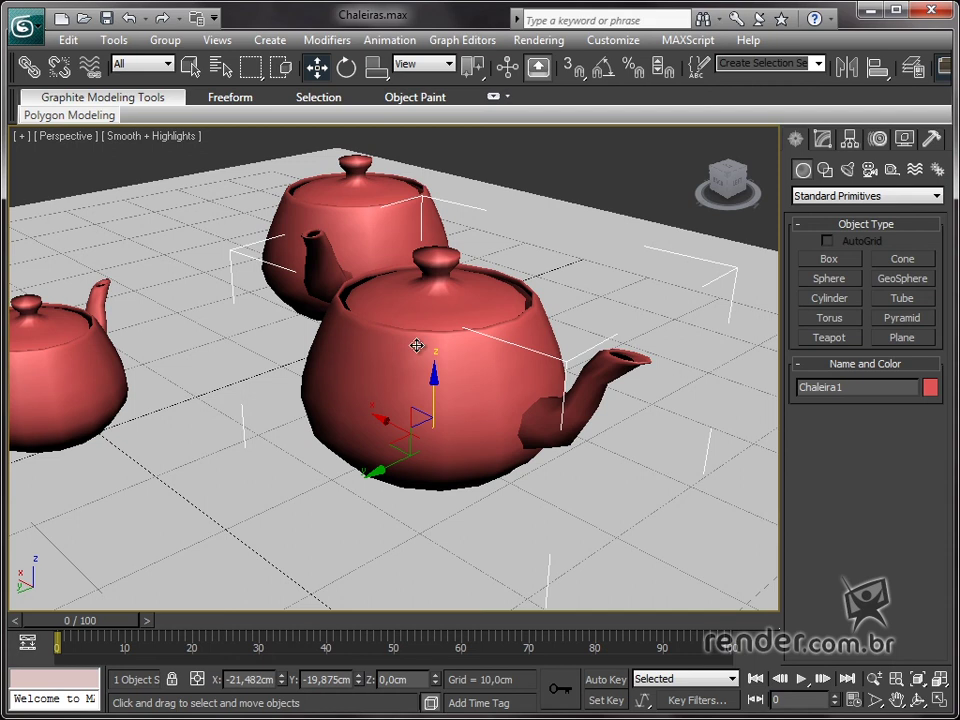
Using the quad menu's Rotate, spin Chaleira1 and tilt it about 14 degrees.
right_click(419, 352)
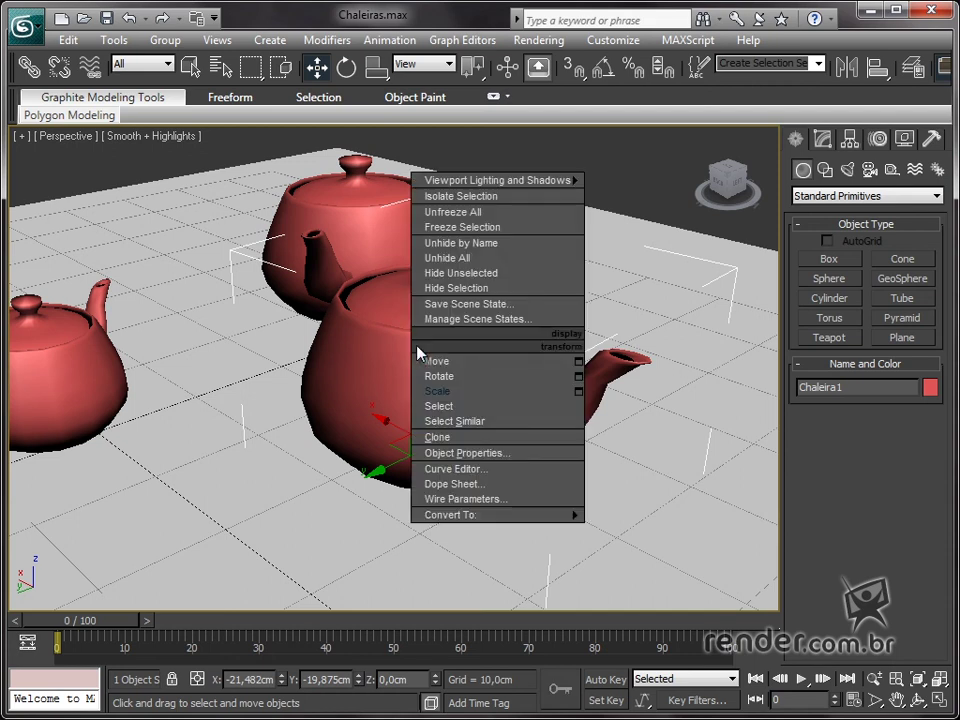
click(454, 377)
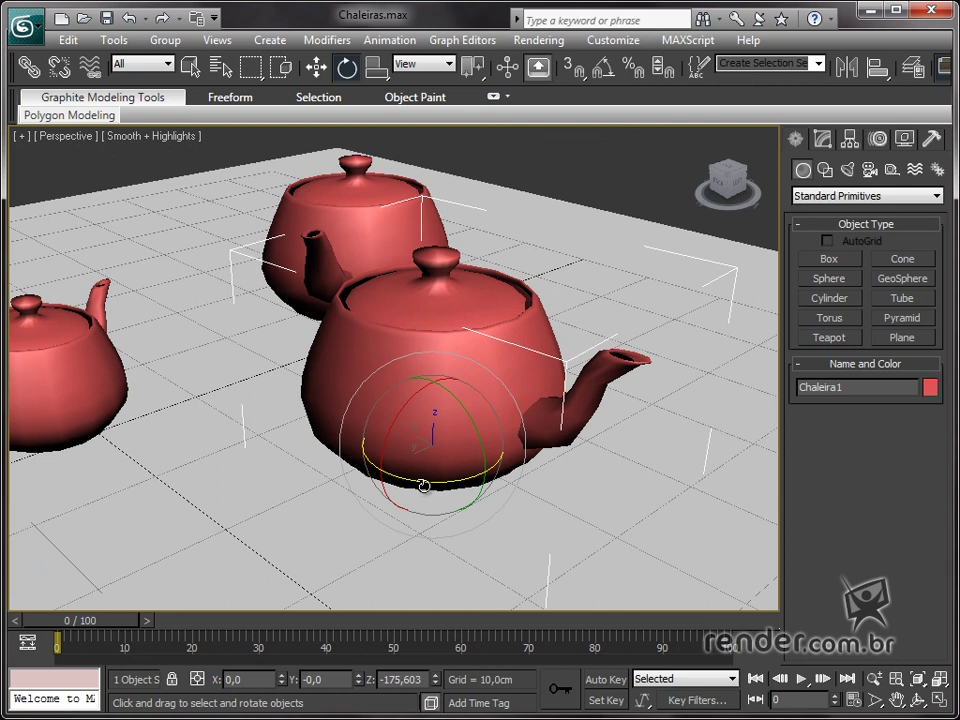
drag(424, 486, 384, 463)
drag(443, 455, 461, 396)
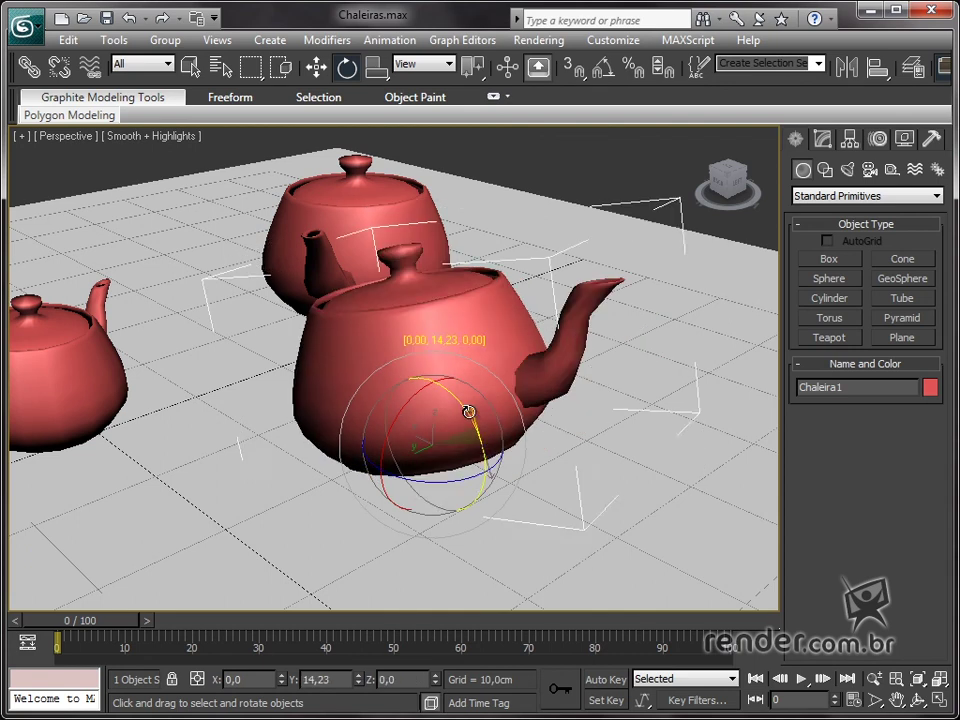
Squash Chaleira1 to 78/90/78 percent via the quad menu's Scale.
right_click(439, 342)
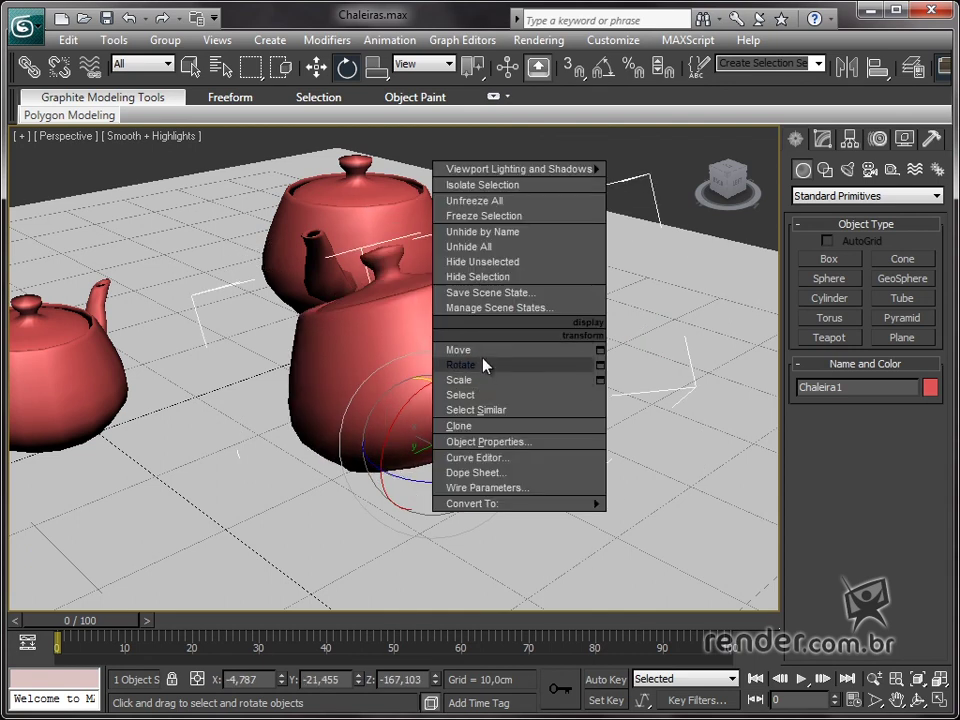
click(484, 383)
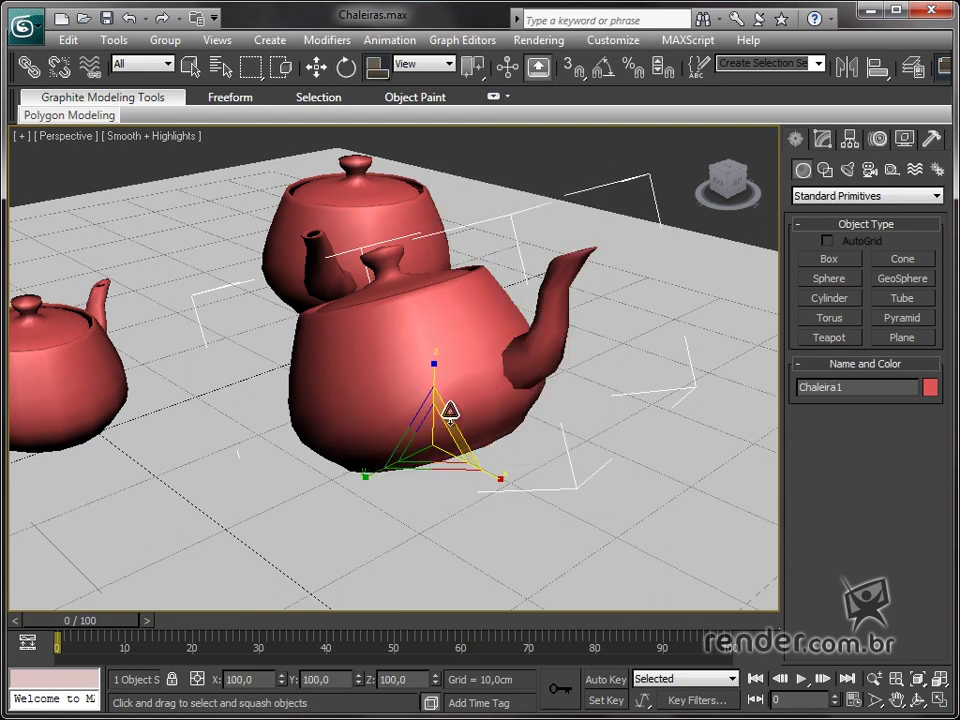
drag(449, 407, 442, 440)
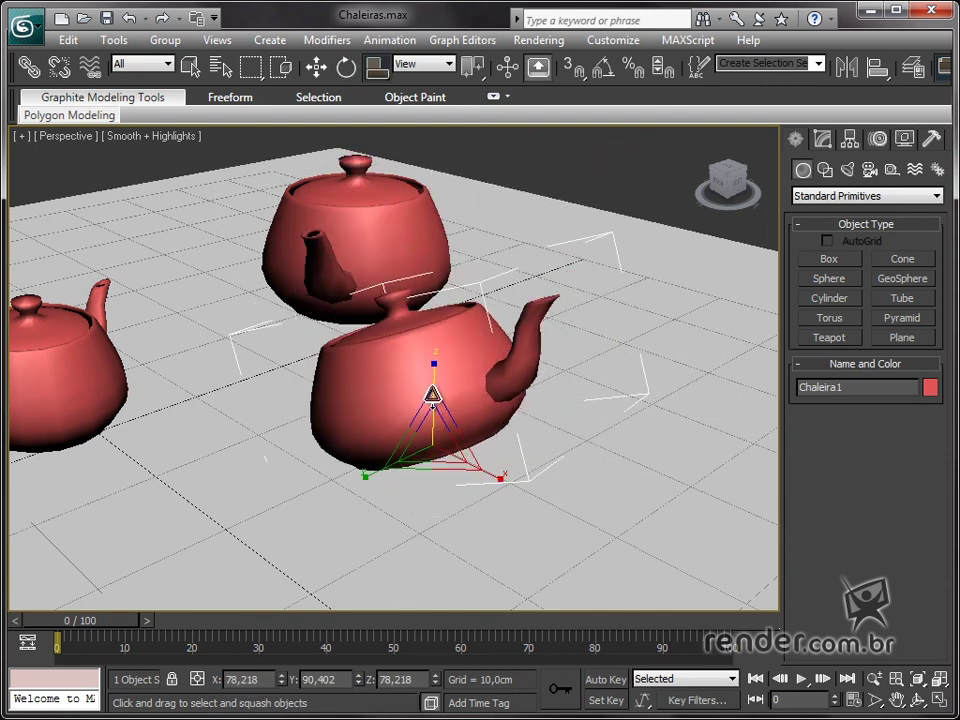
Move Chaleira1 to X -33,365 cm, Y -19,875 cm, Z 3,357 cm.
right_click(430, 392)
click(483, 412)
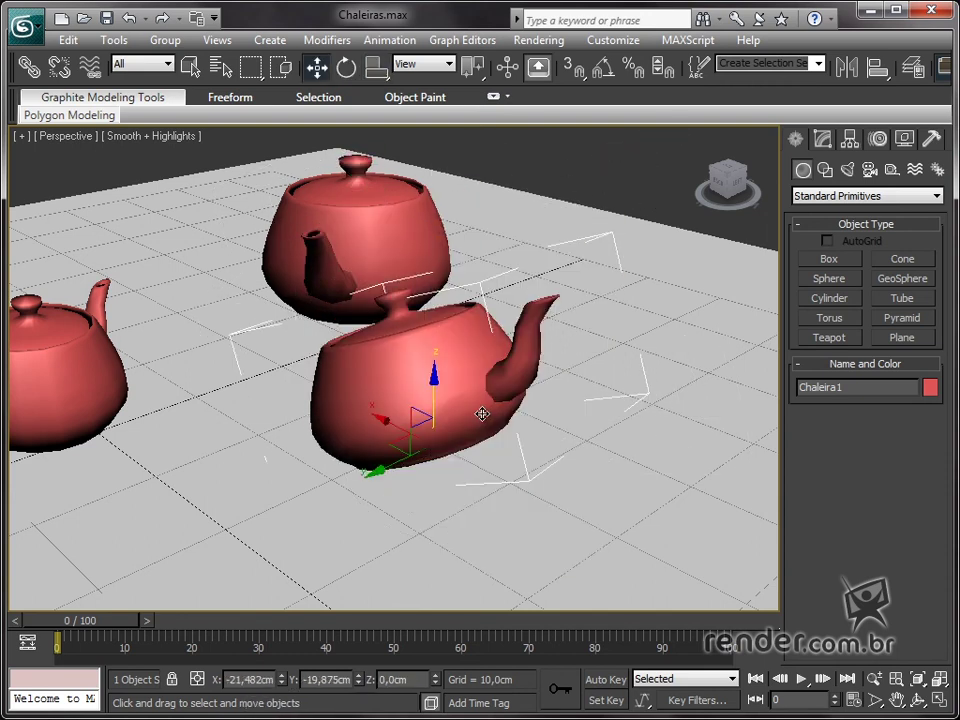
mouse_move(437, 396)
mouse_down()
mouse_move(435, 437)
mouse_move(521, 491)
mouse_move(568, 414)
mouse_move(560, 421)
mouse_up()
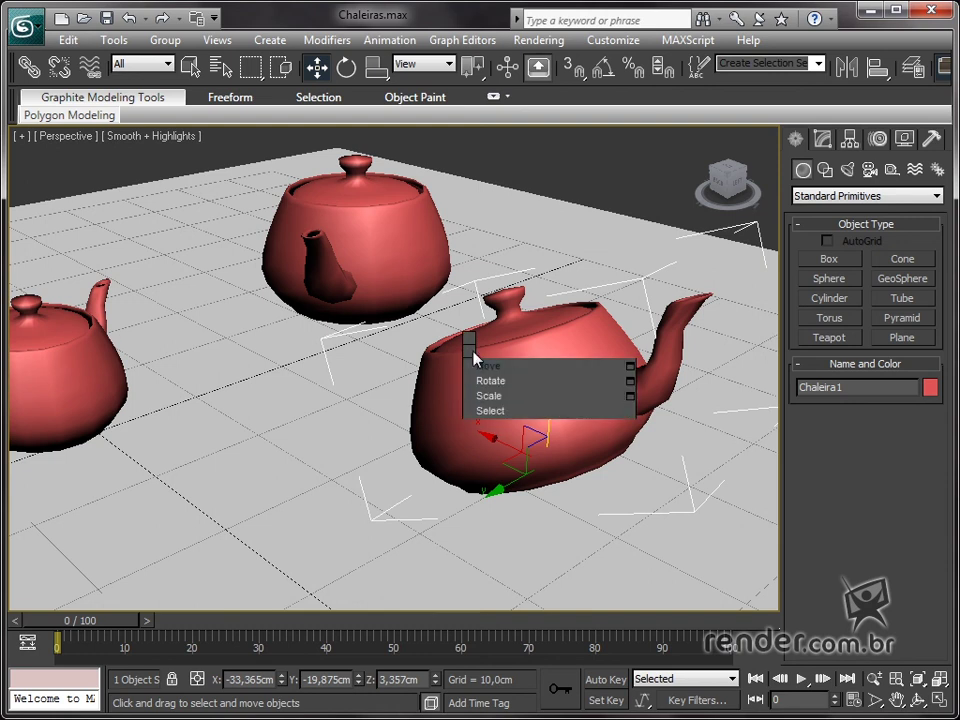
Bring up Chaleira1's quad menu and dismiss it without choosing a transform.
click(508, 334)
right_click(508, 341)
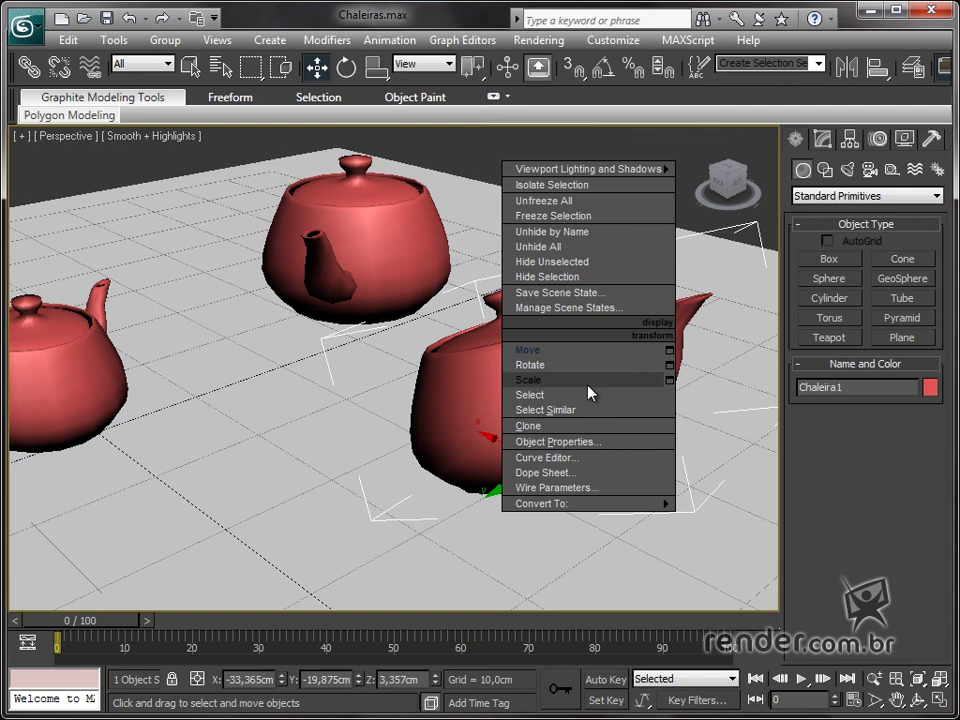
click(386, 348)
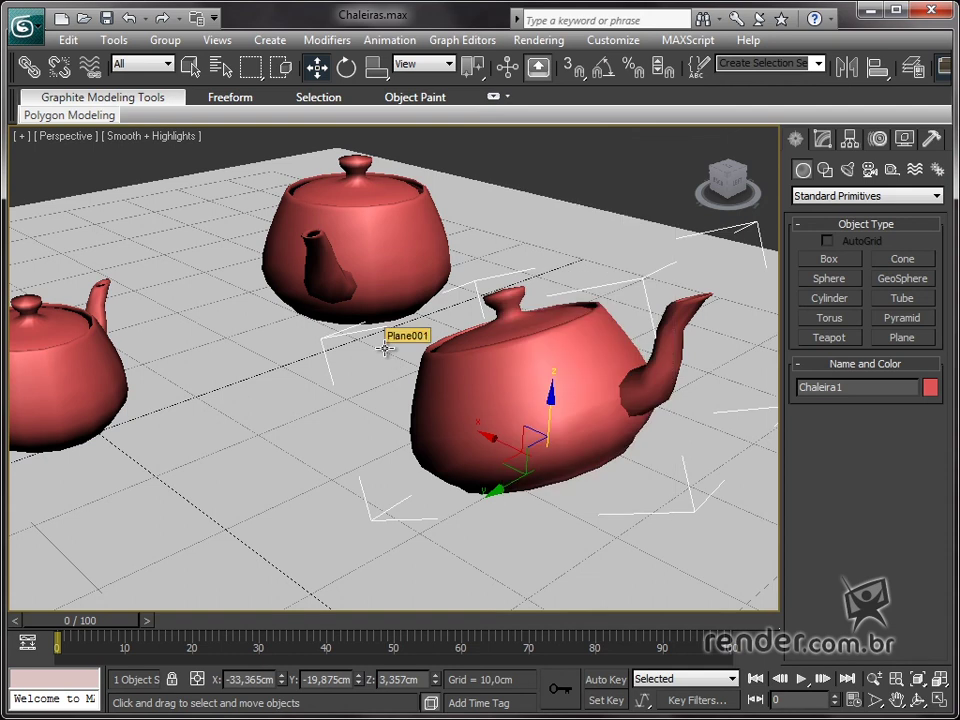
Cycle through the W, E and R transform modes, ending in Select and Squash.
key(e)
key(r)
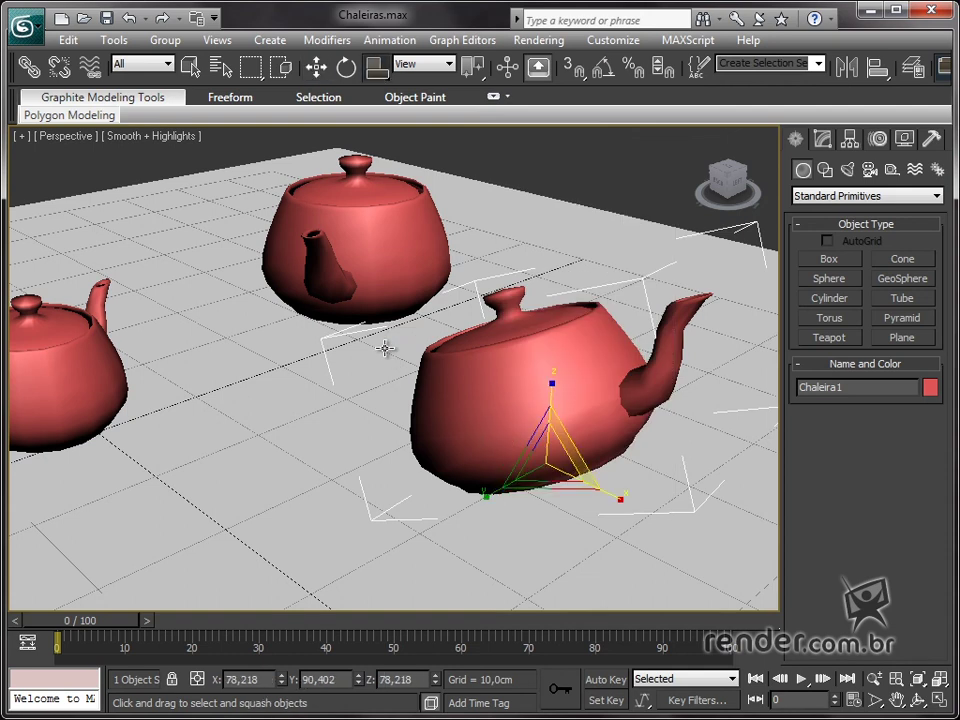
key(e)
key(r)
key(w)
key(e)
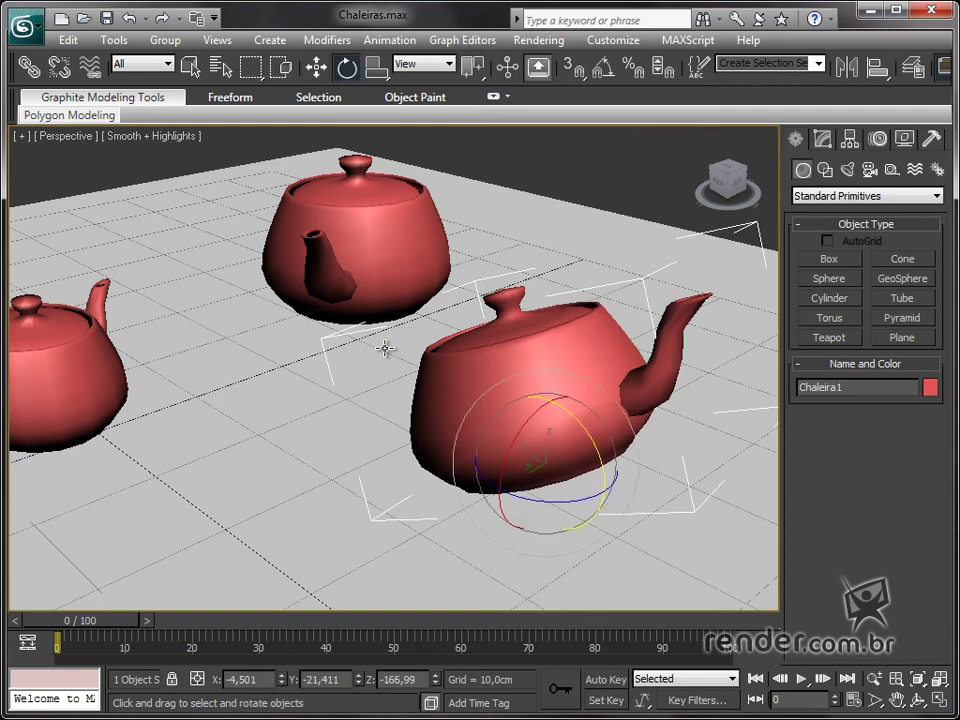
key(r)
key(w)
key(e)
key(r)
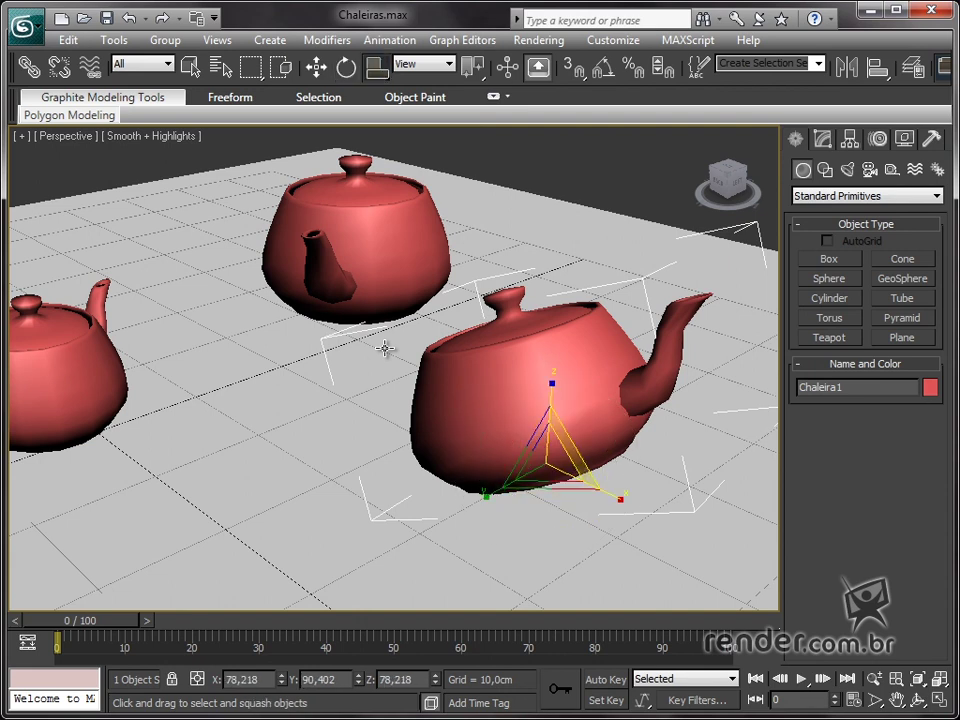